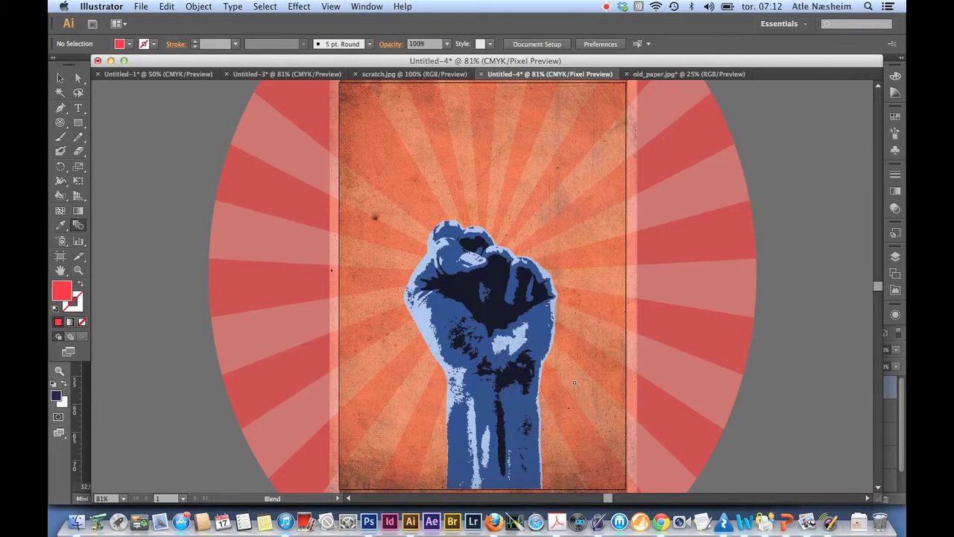
- Look through the open Untitled-1, Untitled-3 and Untitled-4 documents
click(154, 73)
click(260, 74)
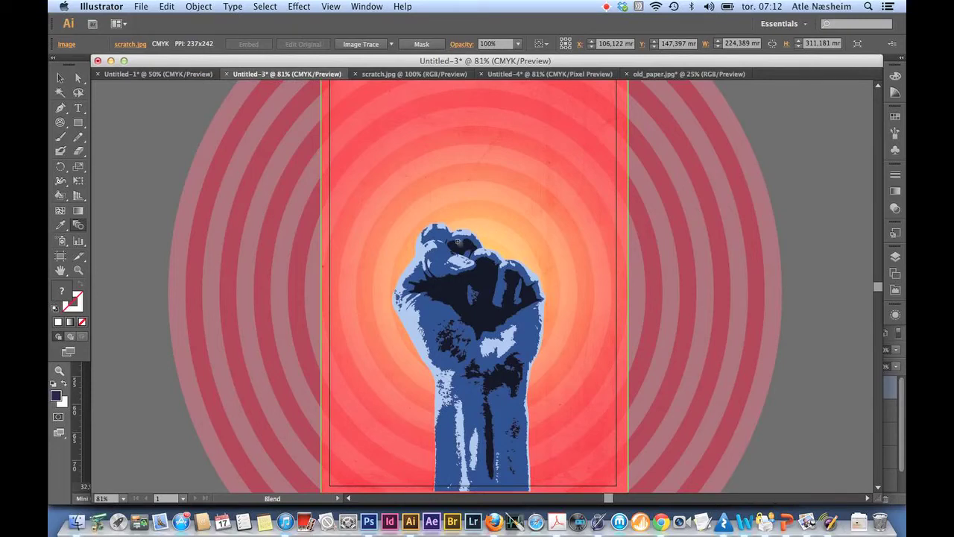
click(580, 74)
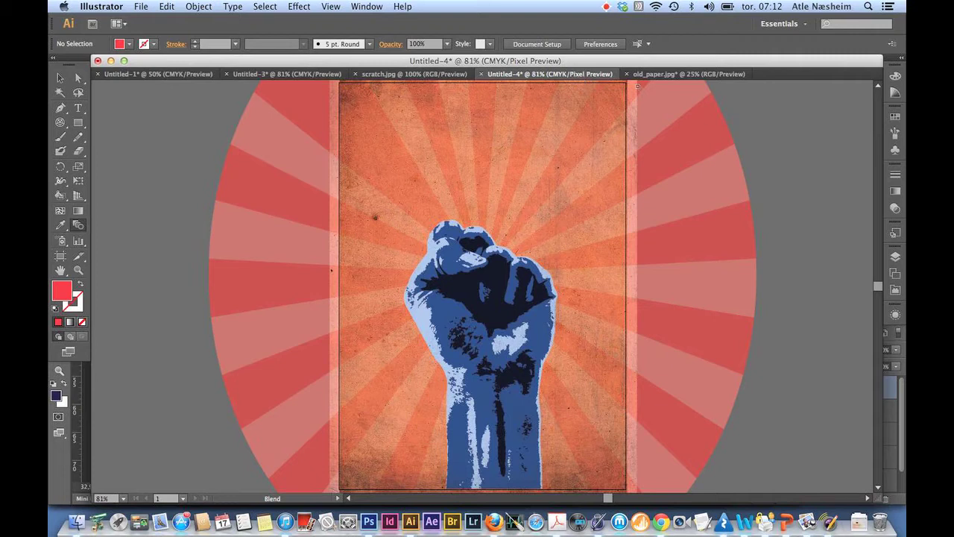
- Create a new A4 print document, Untitled-5, and zoom to 50%
key(super+n)
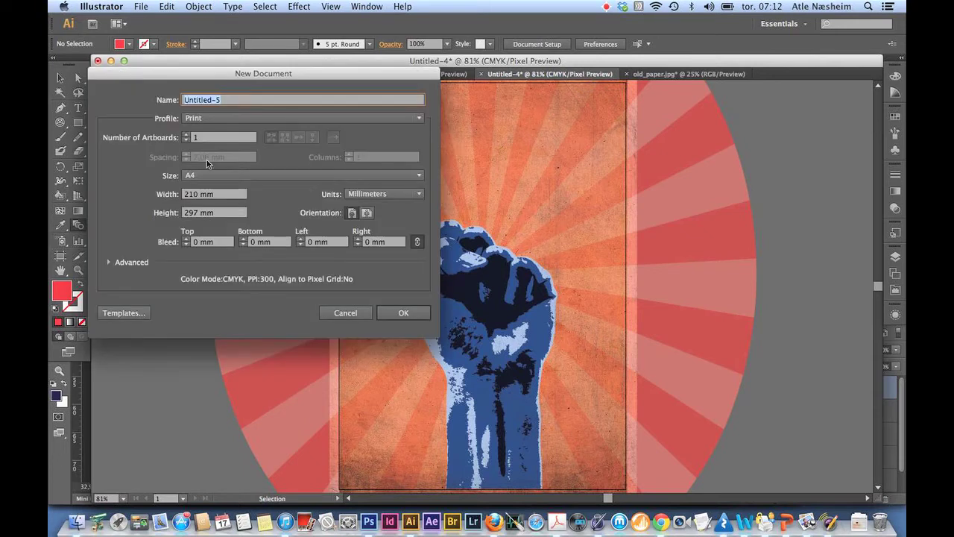
click(407, 313)
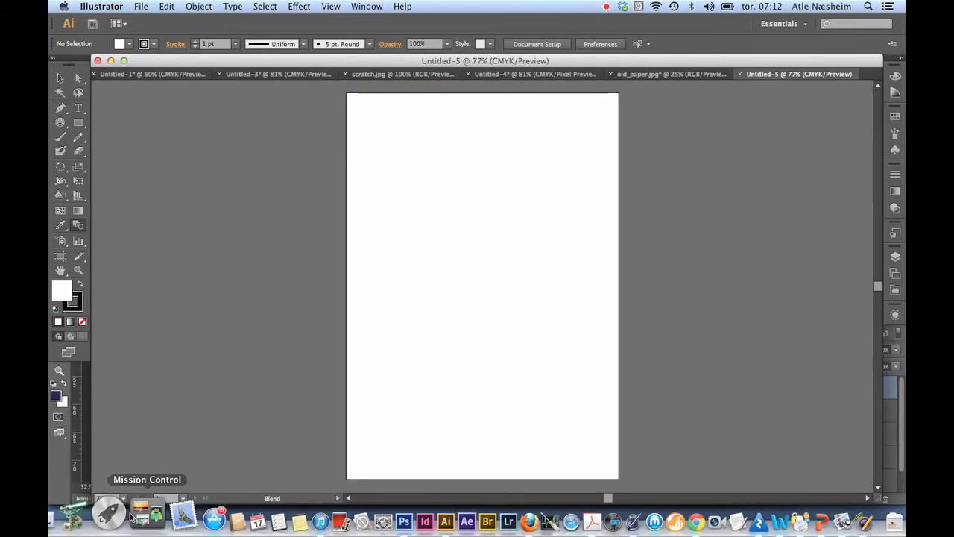
click(122, 498)
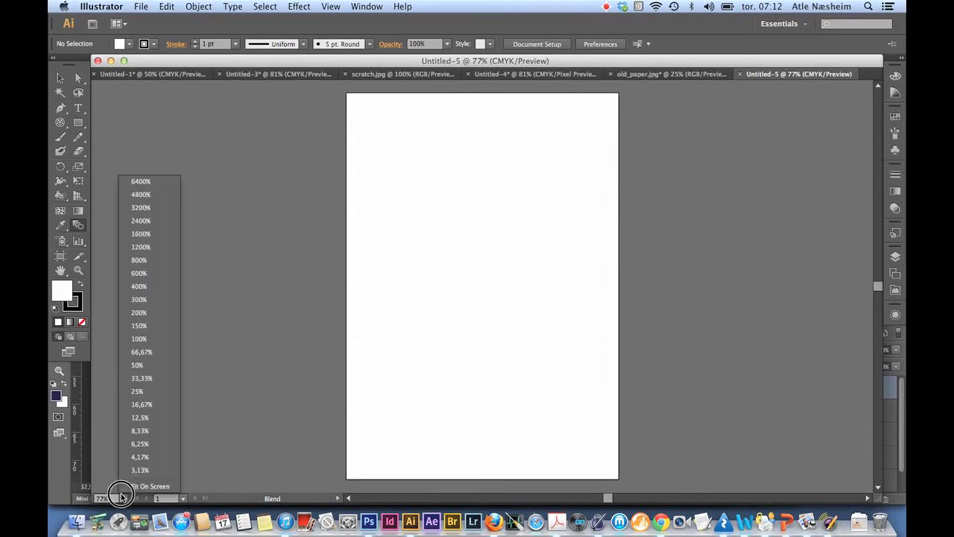
click(147, 366)
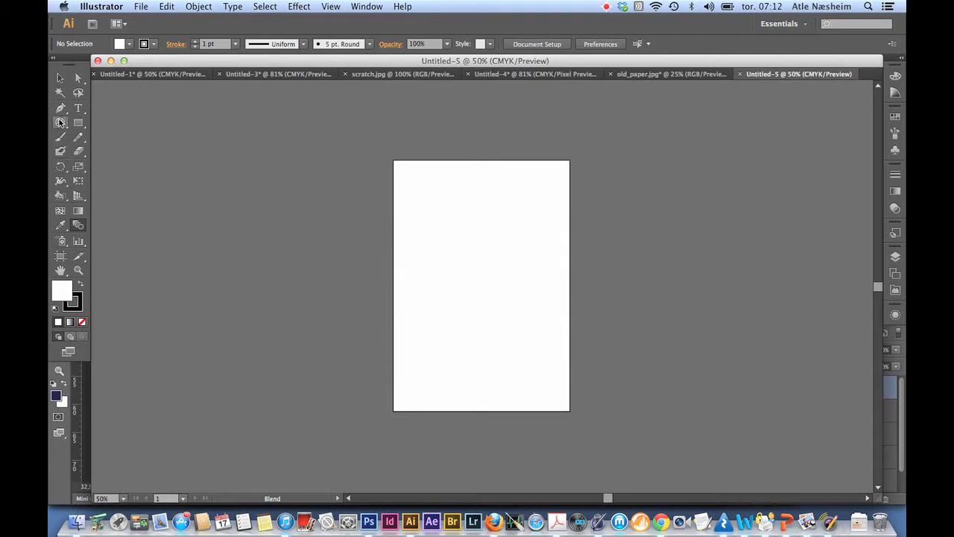
- Choose the Polar Grid Tool from the Line Segment tool flyout
click(60, 124)
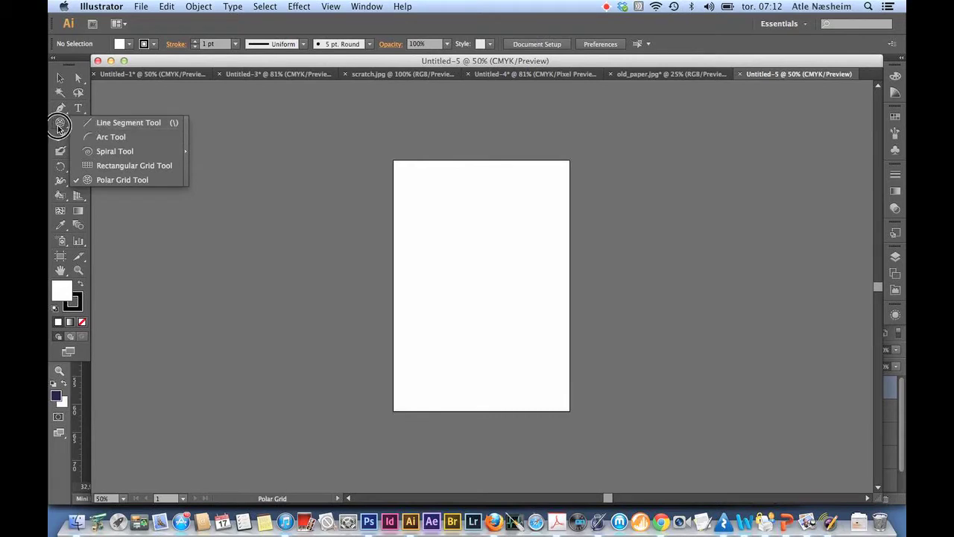
click(113, 184)
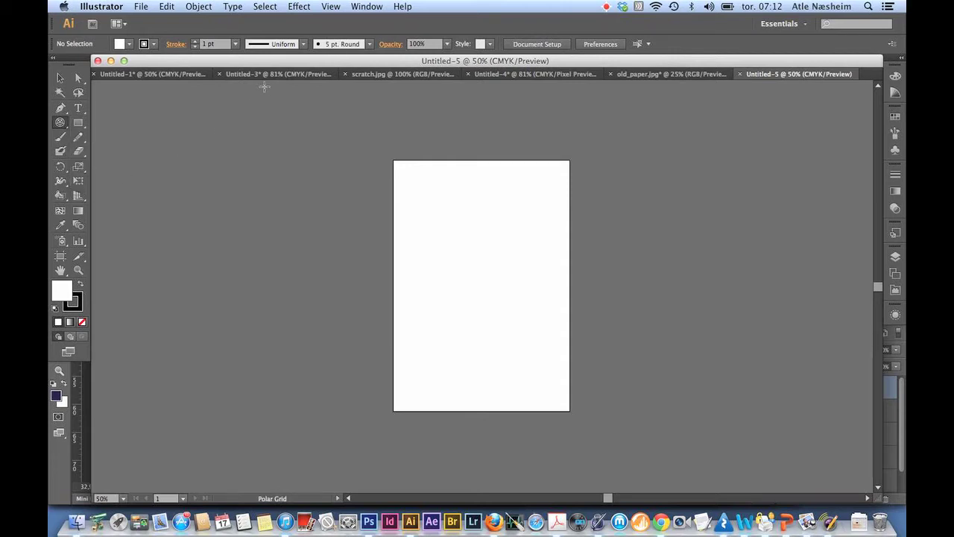
- Drag a roughly 513.64 × 483.31 mm polar grid with many spokes and no rings
drag(265, 81, 694, 464)
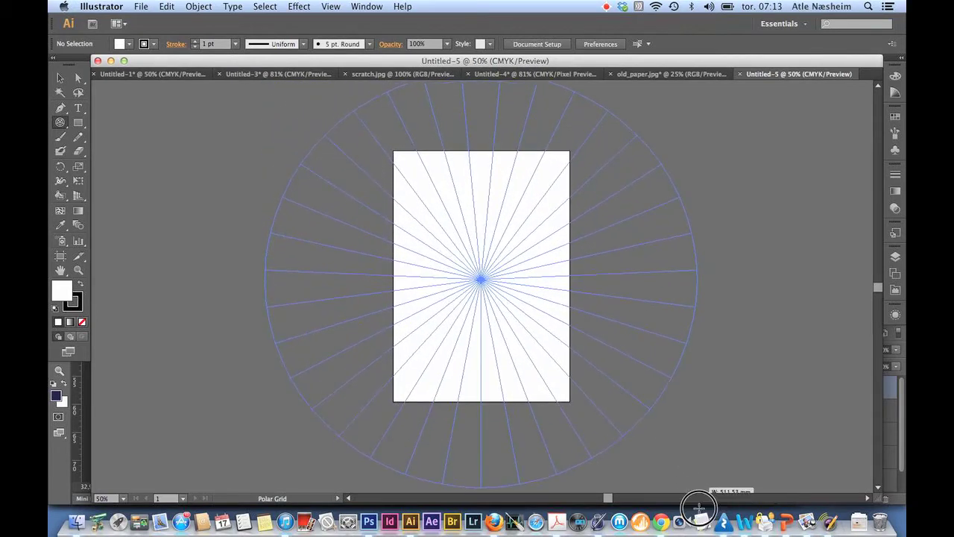
drag(694, 464, 699, 424)
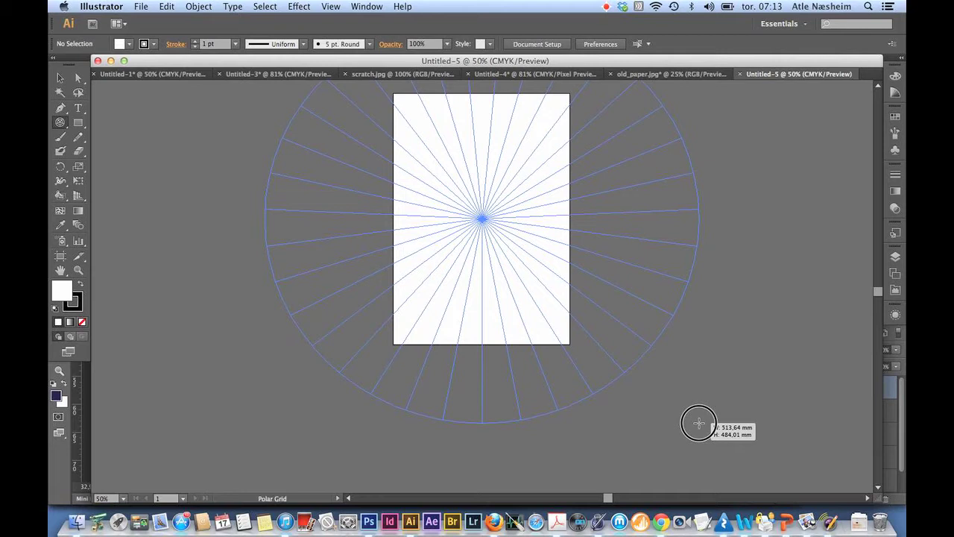
drag(698, 423, 699, 422)
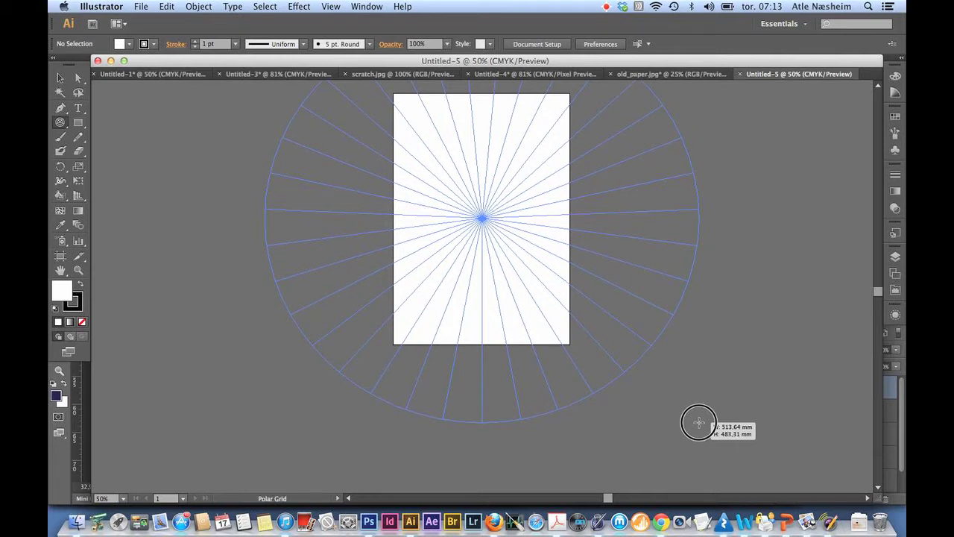
key(Left)
key(Left)
key(Left)
key(Left)
key(Left)
key(Left)
key(Left)
key(Left)
key(Left)
key(Left)
key(Left)
key(Left)
key(Left)
key(Left)
key(Left)
key(Left)
key(Left)
key(Left)
key(Left)
key(Left)
key(Left)
key(Left)
key(Left)
key(Left)
key(Left)
key(Left)
key(Left)
key(Left)
key(Left)
key(Left)
key(Up)
key(Up)
key(Up)
key(Up)
key(Up)
key(Up)
key(Up)
key(Up)
key(Up)
key(Up)
key(Up)
key(Up)
key(Up)
key(Down)
key(Down)
key(Down)
key(Down)
key(Down)
key(Down)
key(Down)
key(Down)
key(Down)
key(Down)
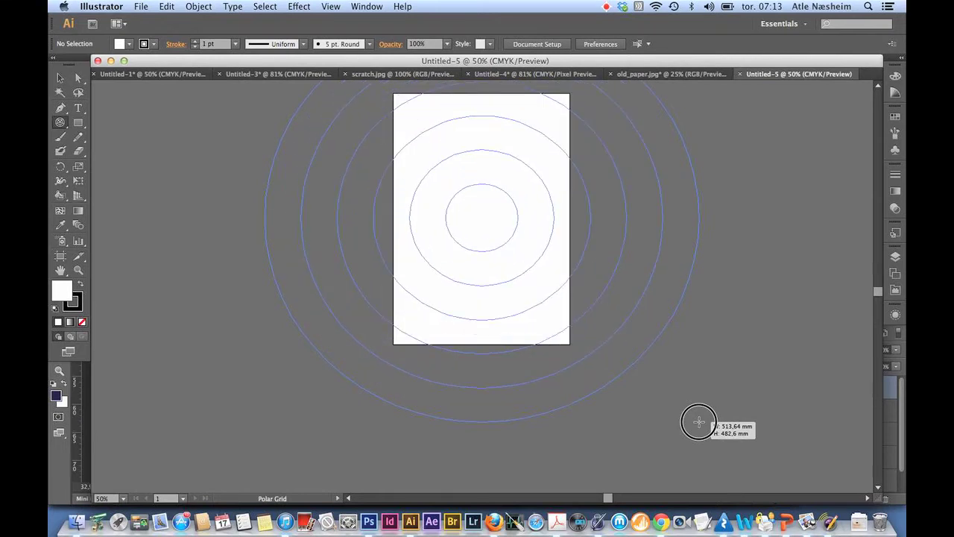
key(Down)
key(Down)
key(Down)
key(Down)
key(Down)
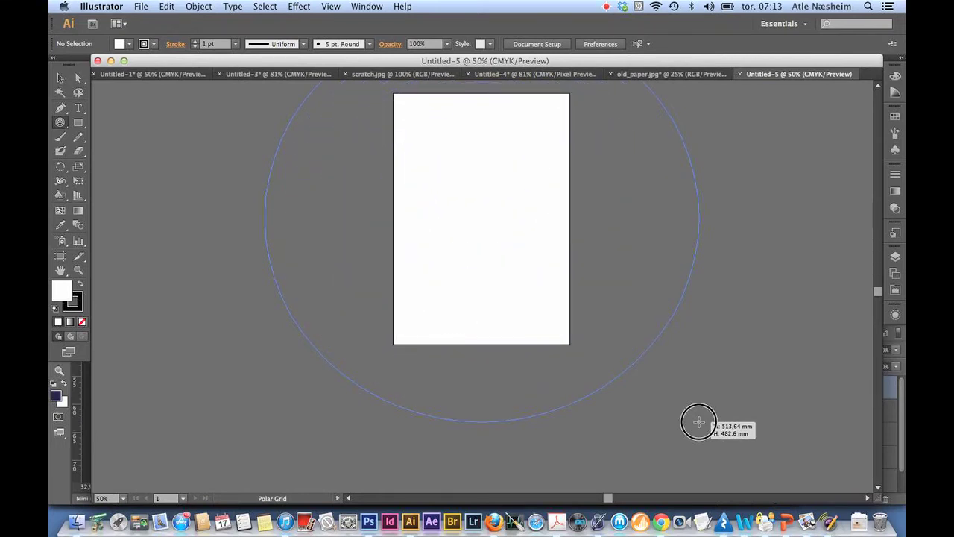
key(Right)
key(Right)
key(Right)
key(Right)
key(Right)
key(Right)
key(Right)
key(Right)
key(Right)
key(Right)
key(Right)
key(Right)
key(Right)
key(Right)
key(Right)
key(Right)
key(Right)
key(Right)
key(Right)
key(Right)
key(Right)
key(Right)
key(Right)
key(Right)
key(Right)
key(Right)
key(Right)
key(Right)
key(Right)
key(Right)
key(Right)
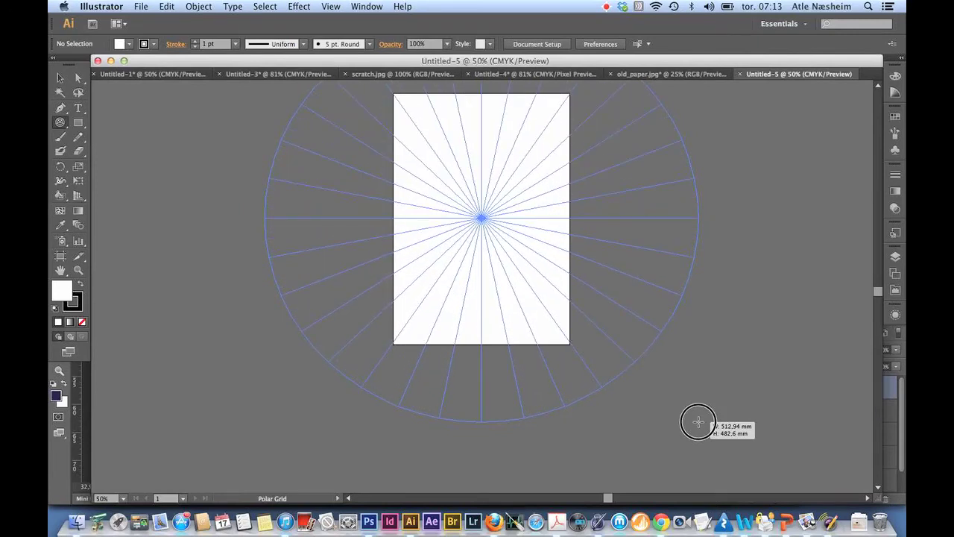
mouse_move(698, 421)
mouse_down()
mouse_move(730, 417)
mouse_move(688, 413)
mouse_move(709, 424)
mouse_move(686, 426)
mouse_move(709, 418)
mouse_move(700, 416)
mouse_move(701, 433)
mouse_up()
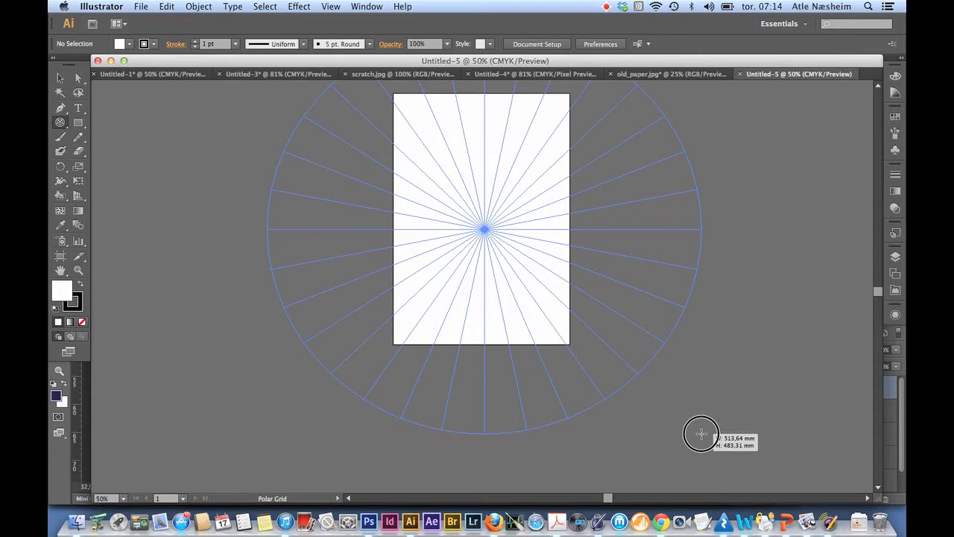
drag(701, 434, 701, 433)
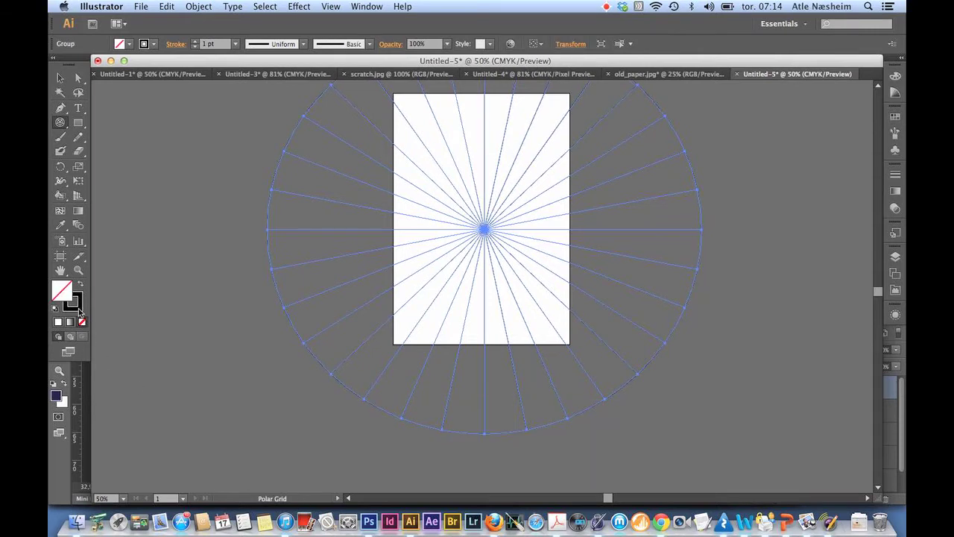
- Set the polar grid's stroke to None and make it a Live Paint group
click(77, 308)
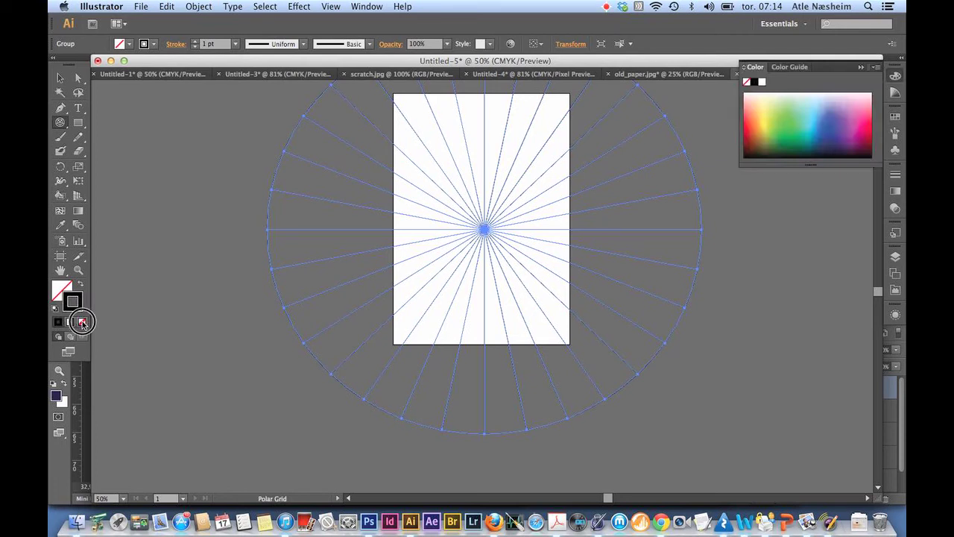
click(82, 322)
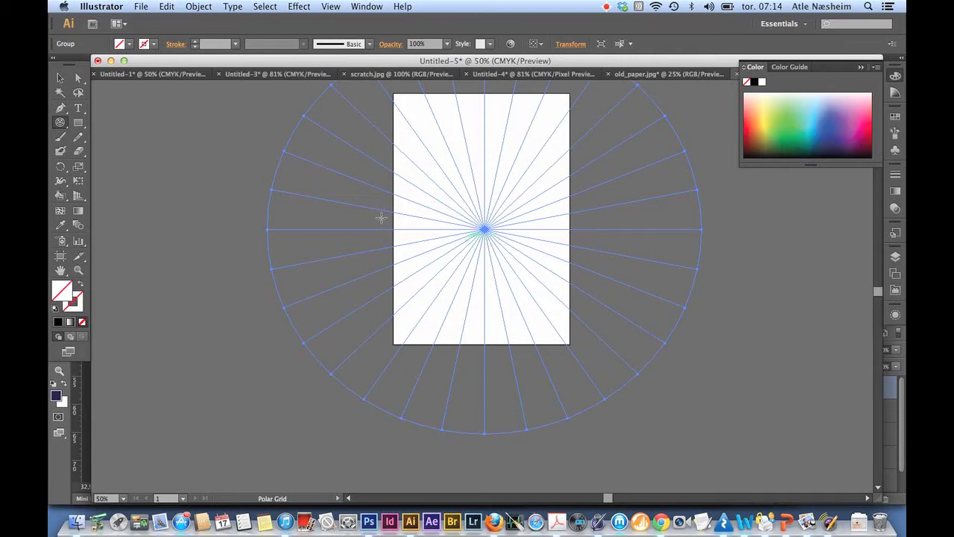
click(199, 8)
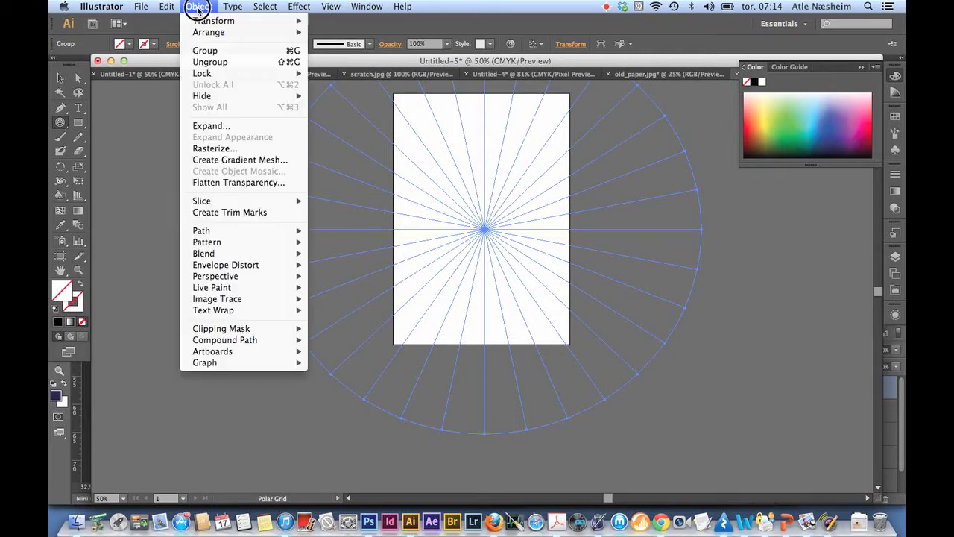
mouse_move(211, 287)
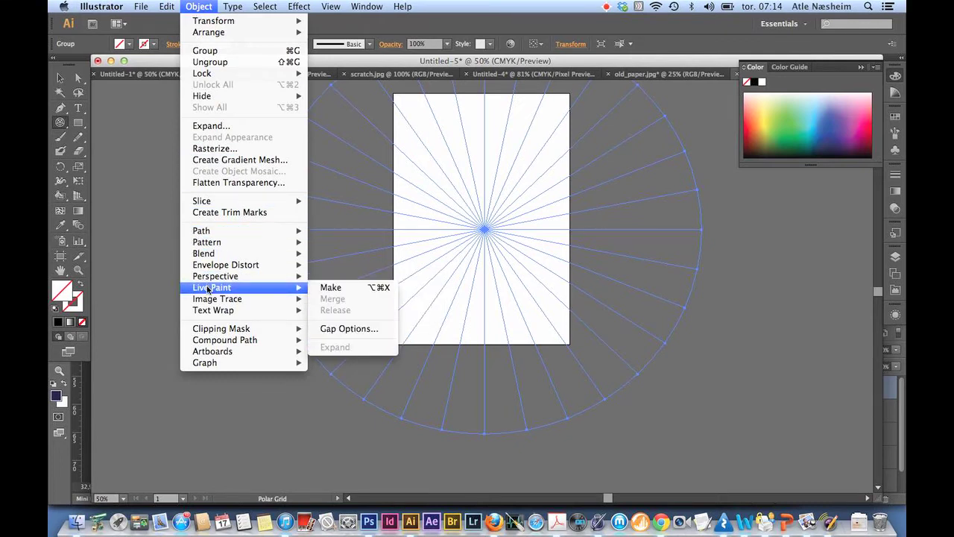
click(331, 287)
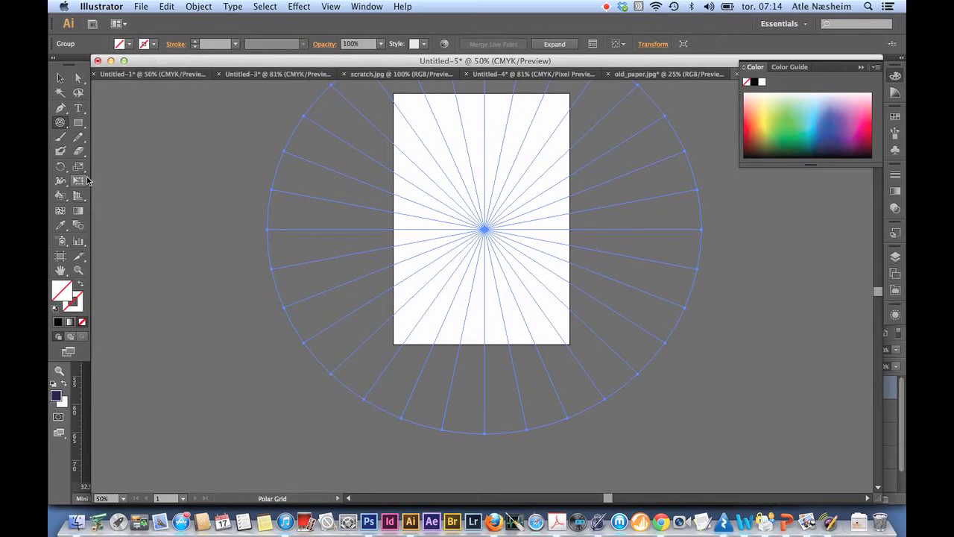
click(60, 196)
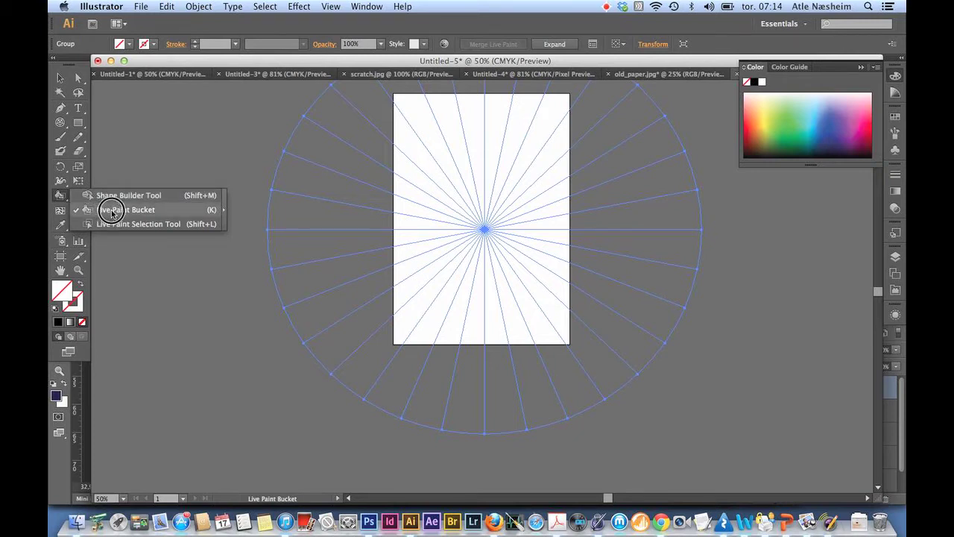
- With the Live Paint Bucket, set the fill colour to C45863 in the Color Picker
click(112, 212)
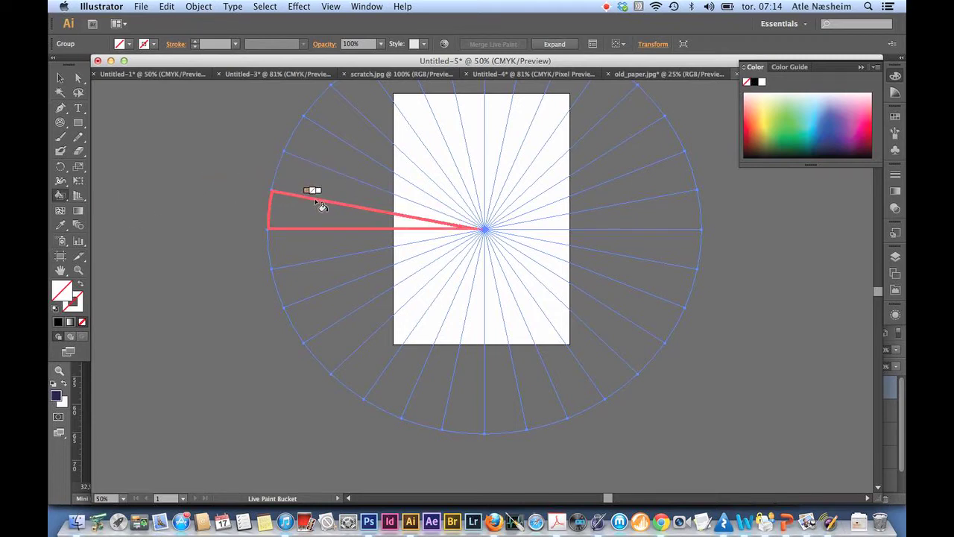
key(Right)
key(Right)
key(Right)
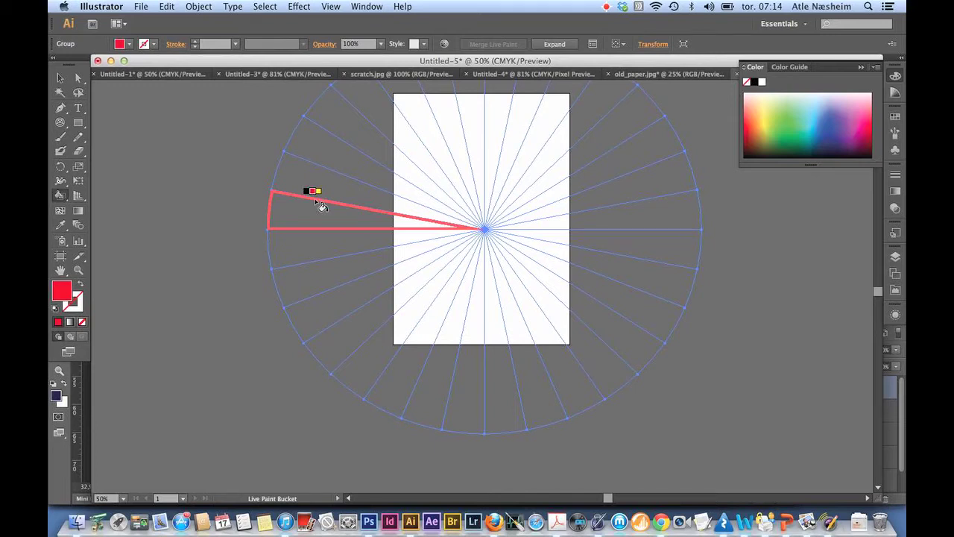
double_click(62, 292)
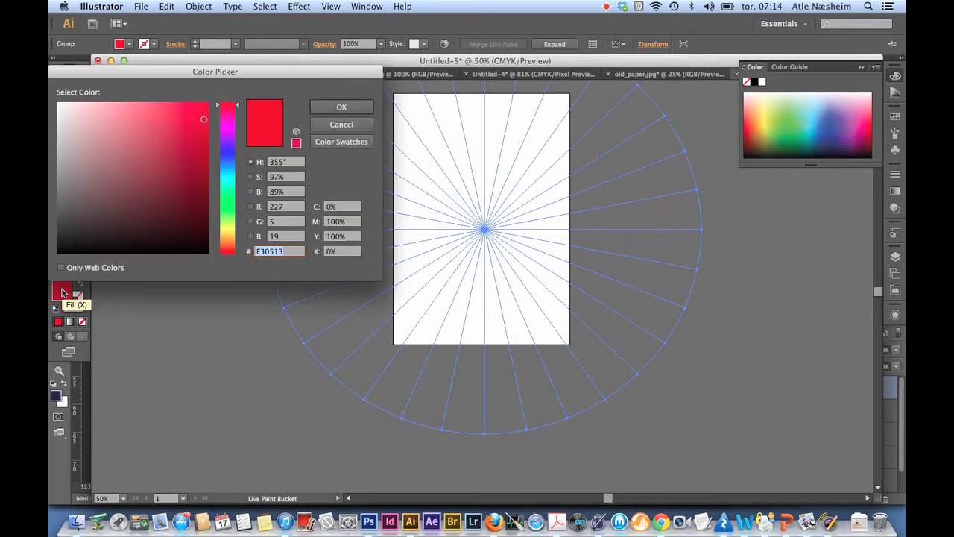
click(140, 137)
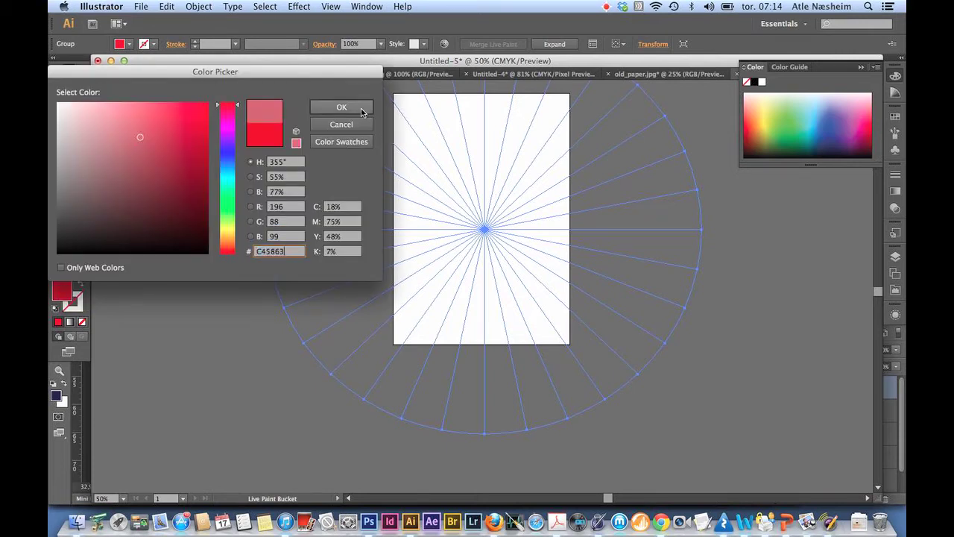
click(361, 111)
- Paint alternating wedges all around the polar grid with the C45863 pink-red
click(327, 238)
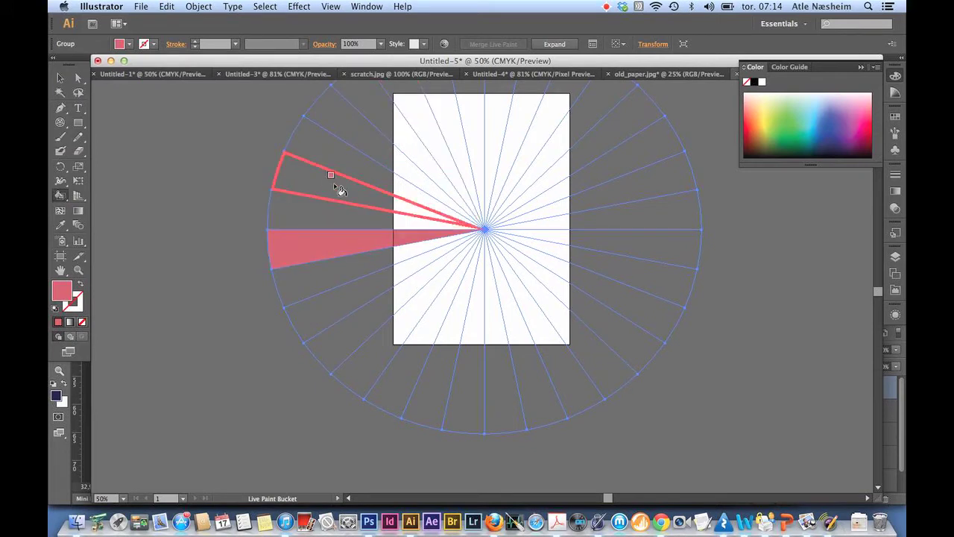
click(335, 185)
click(363, 138)
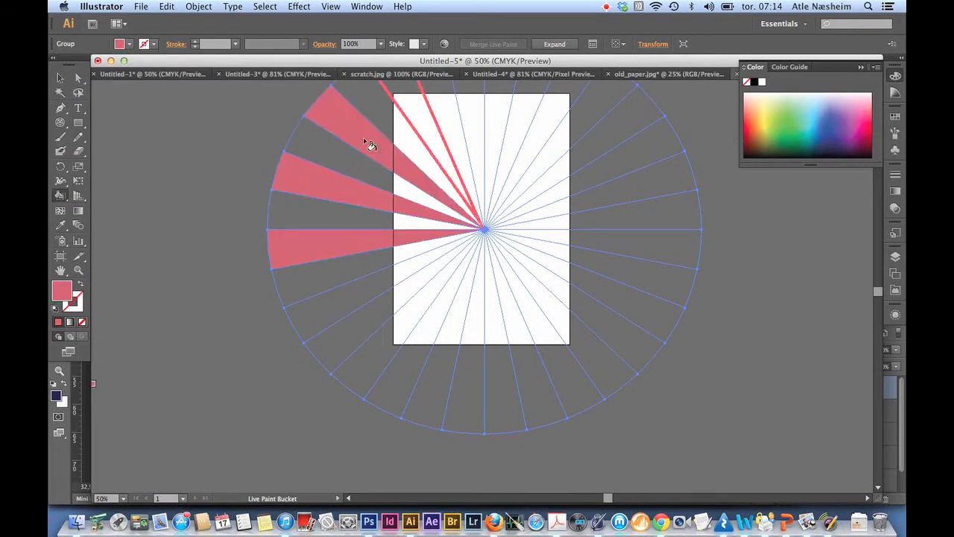
click(416, 117)
click(474, 117)
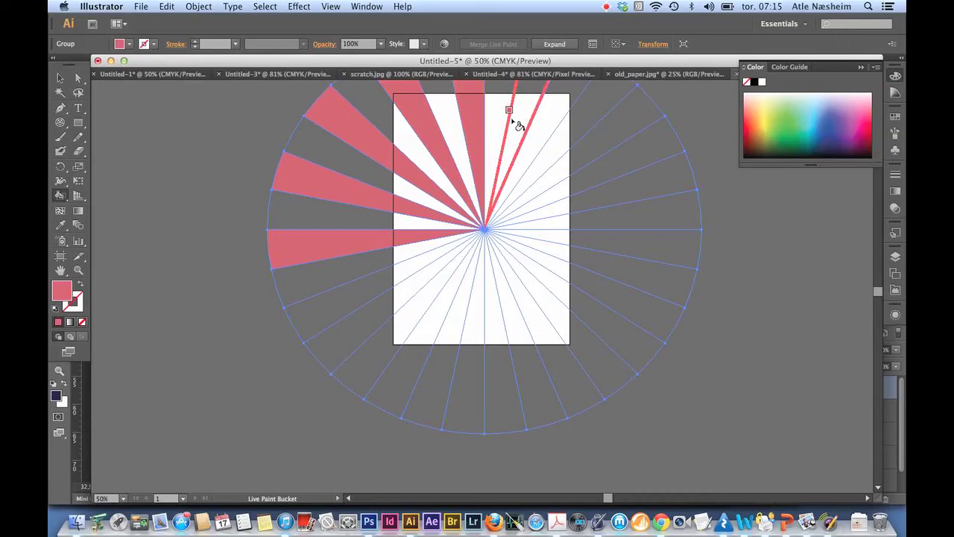
click(516, 124)
click(572, 157)
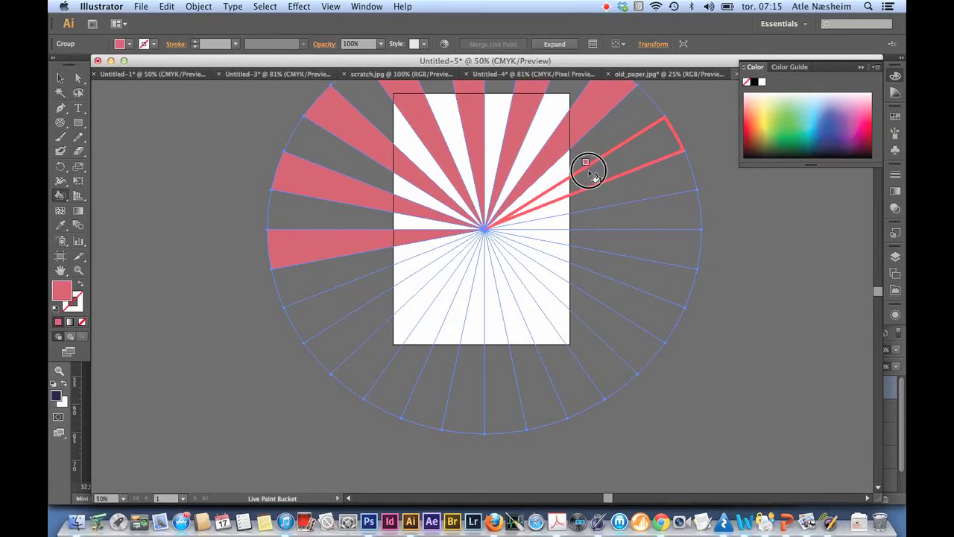
click(591, 175)
click(620, 212)
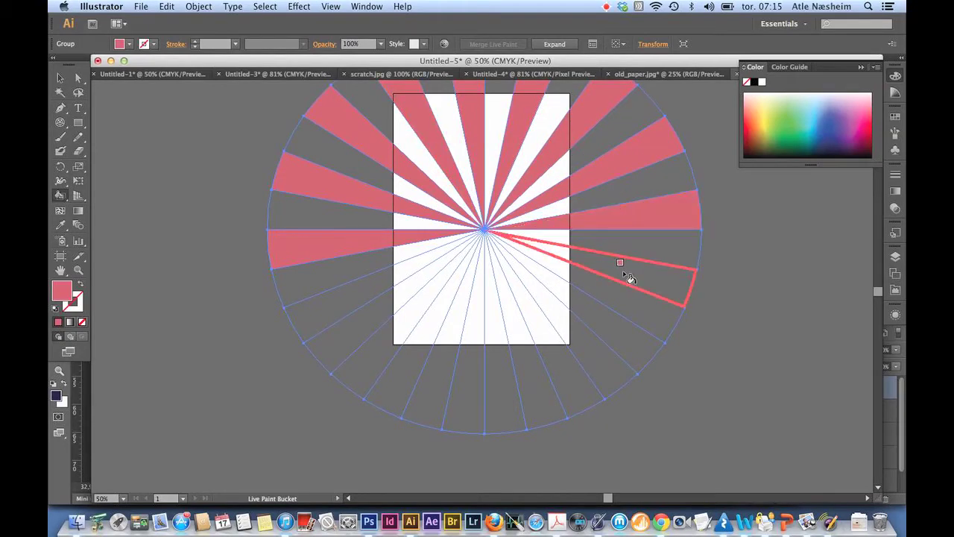
click(626, 274)
click(605, 319)
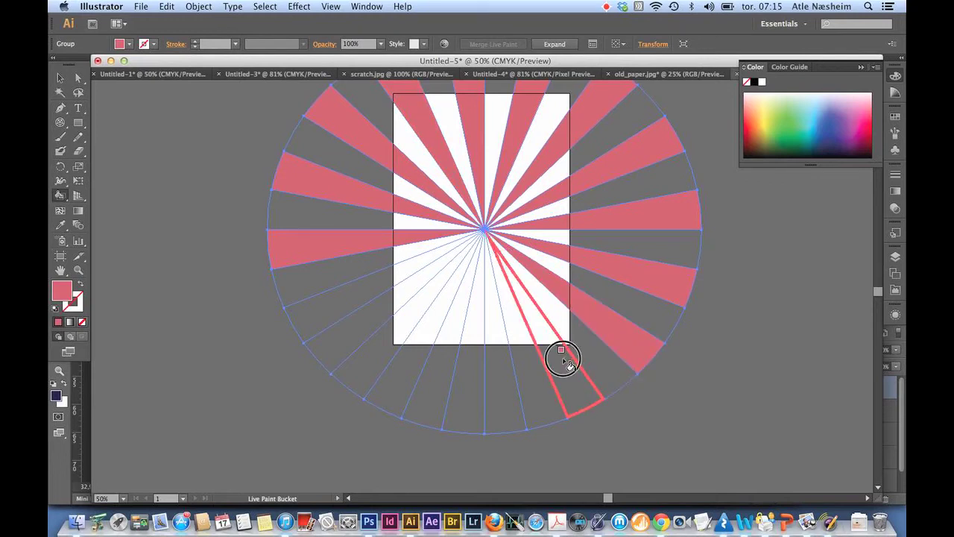
click(567, 363)
click(504, 395)
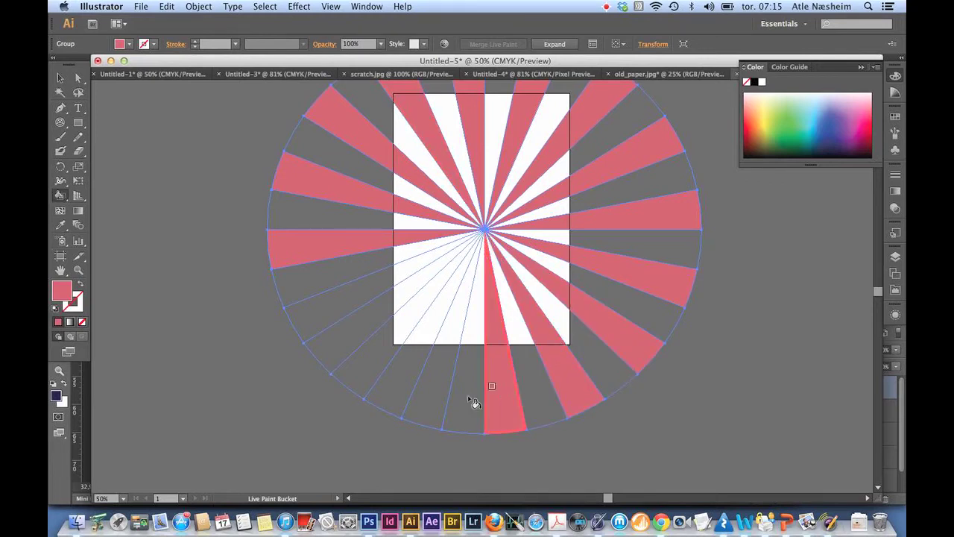
click(429, 404)
click(362, 366)
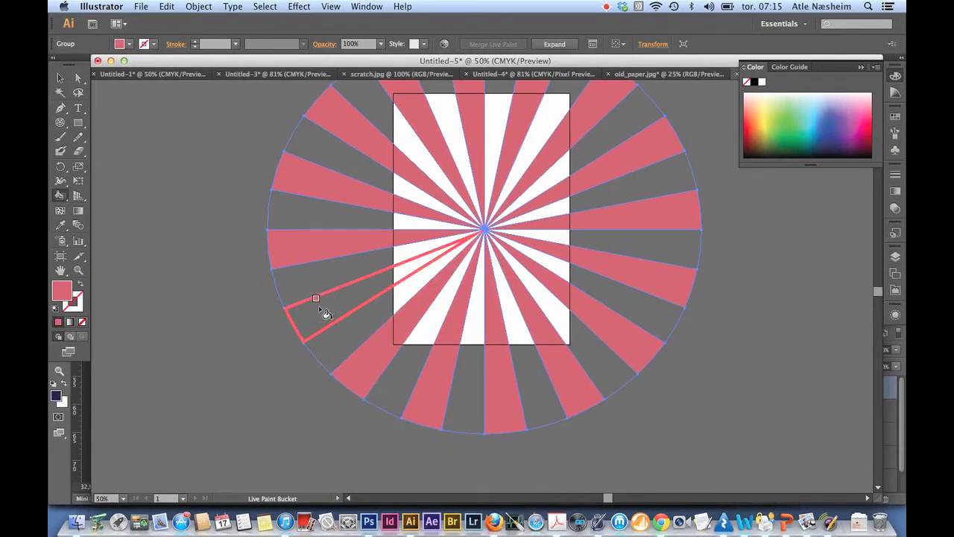
click(325, 314)
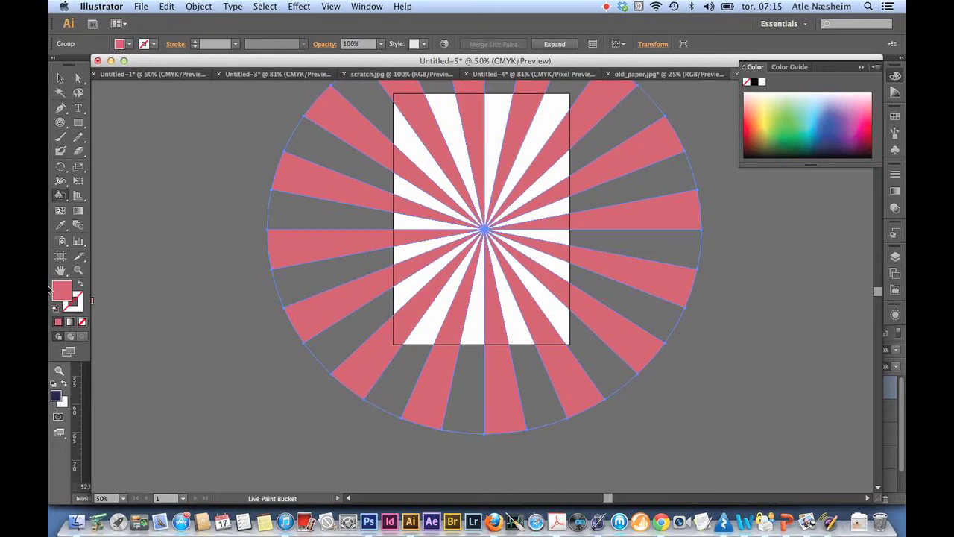
- Change the fill colour to the darker red BF2B40 in the Color Picker
double_click(62, 292)
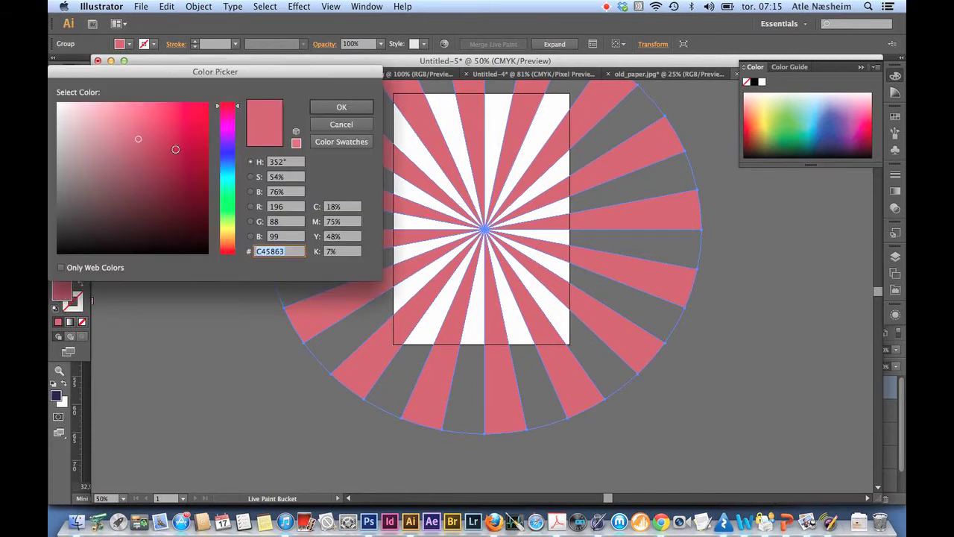
click(176, 140)
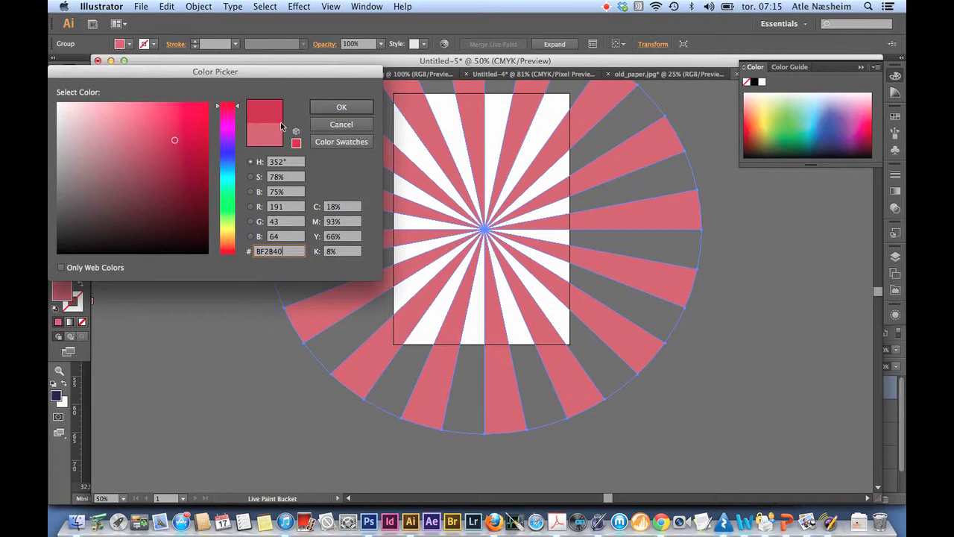
click(328, 106)
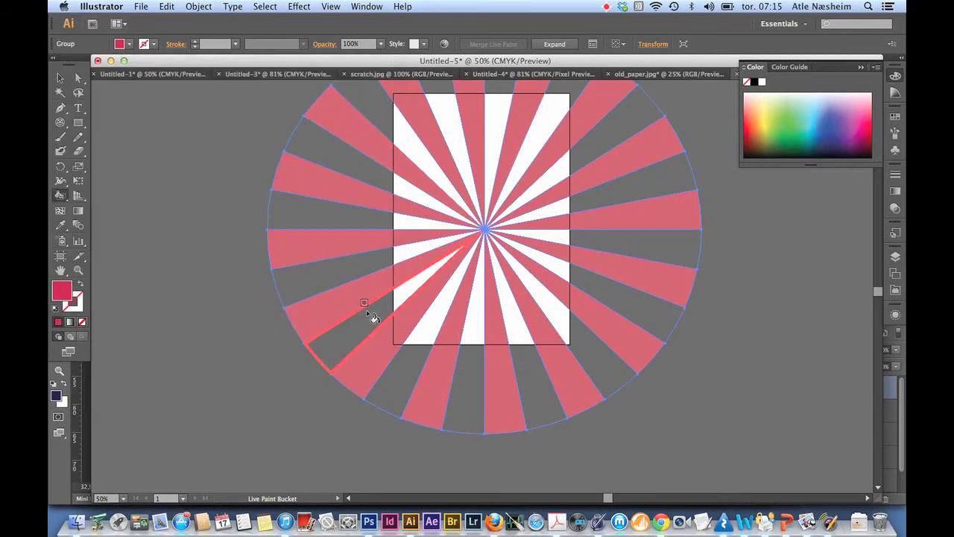
- Paint the remaining gaps between the pink wedges with the darker red
click(345, 336)
click(322, 273)
click(313, 210)
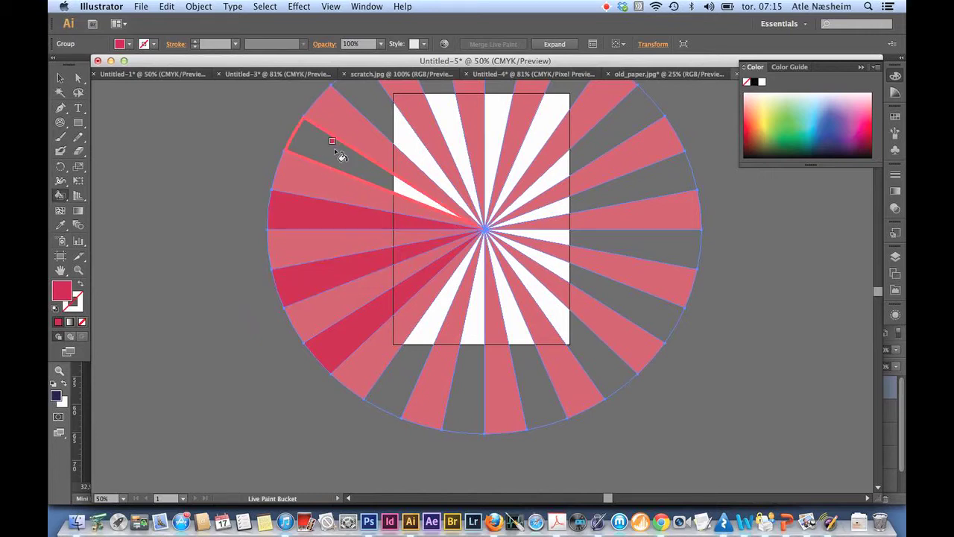
click(335, 147)
click(369, 104)
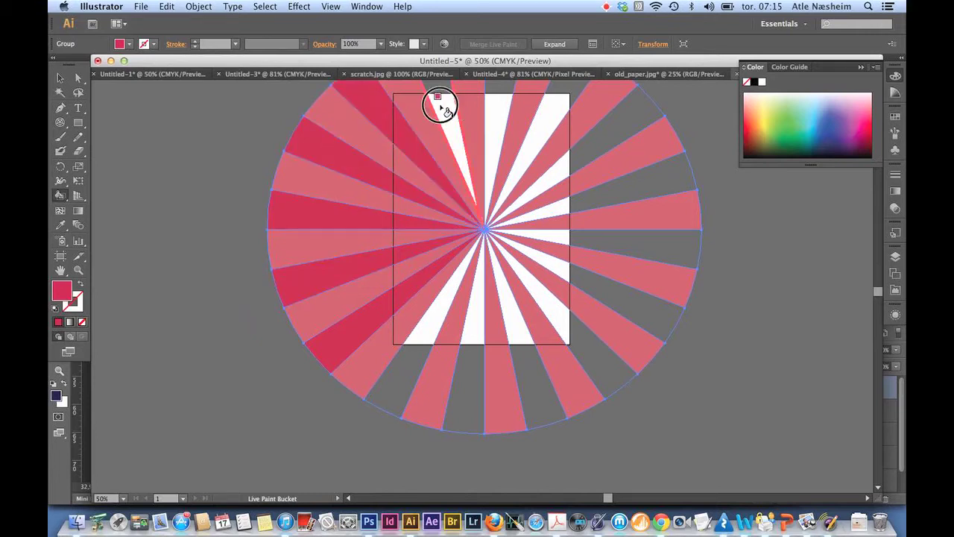
click(439, 104)
click(495, 106)
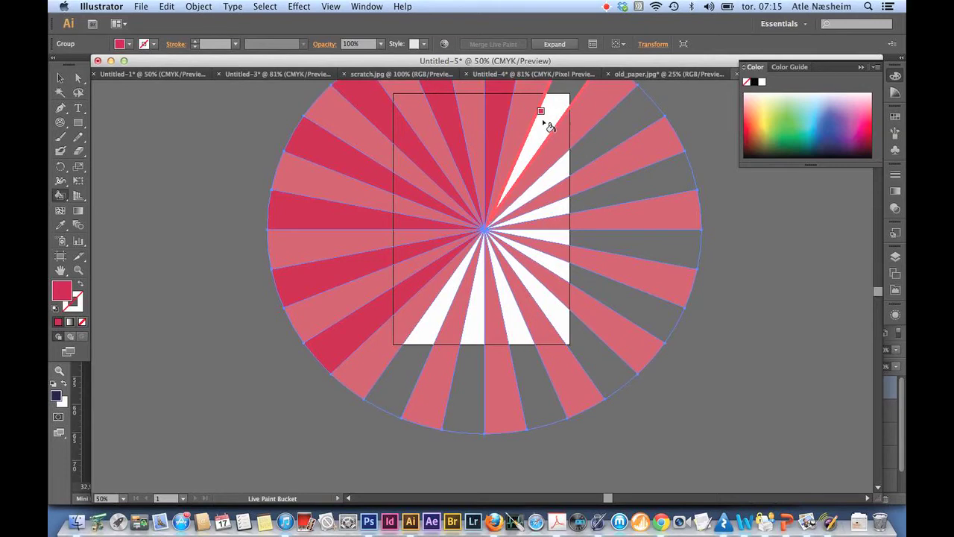
click(548, 123)
click(586, 148)
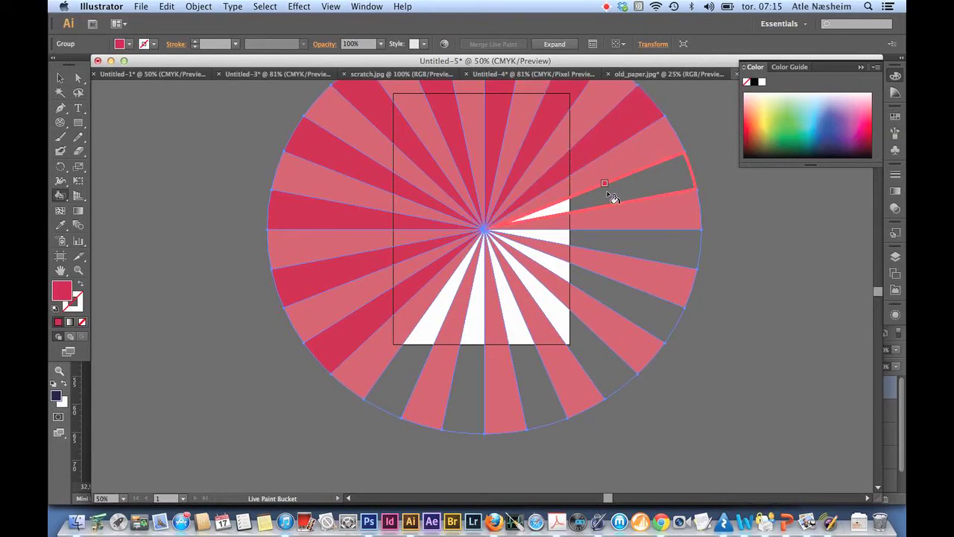
click(607, 195)
click(612, 244)
click(600, 287)
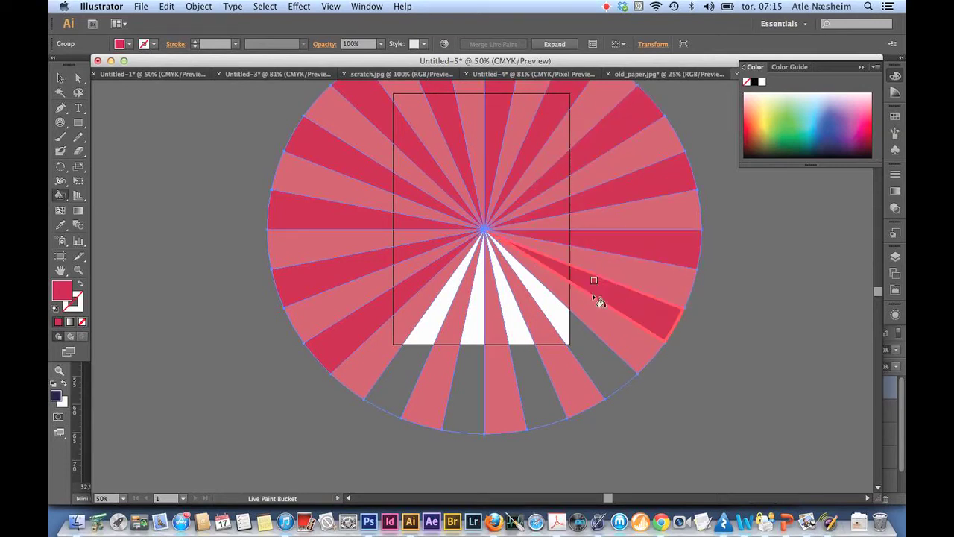
click(571, 328)
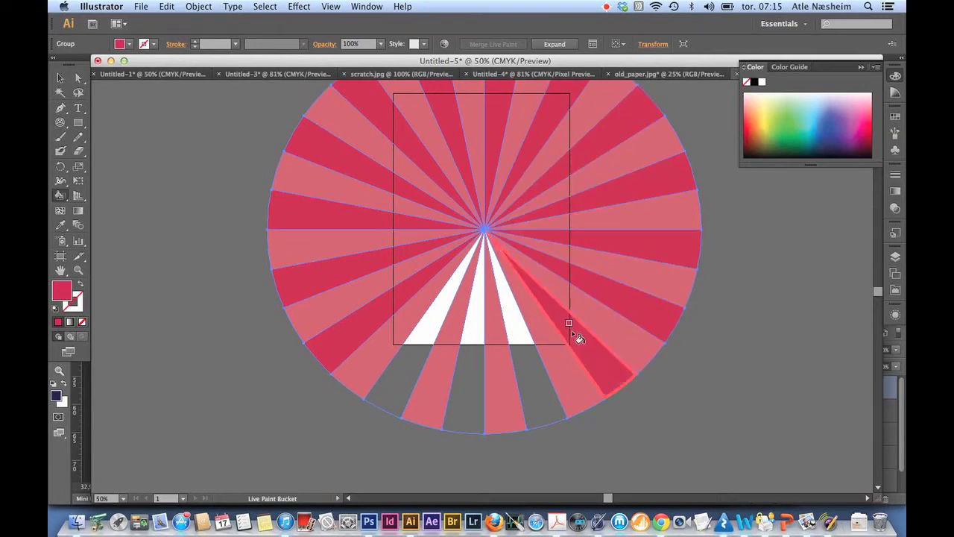
click(529, 366)
click(468, 390)
click(470, 394)
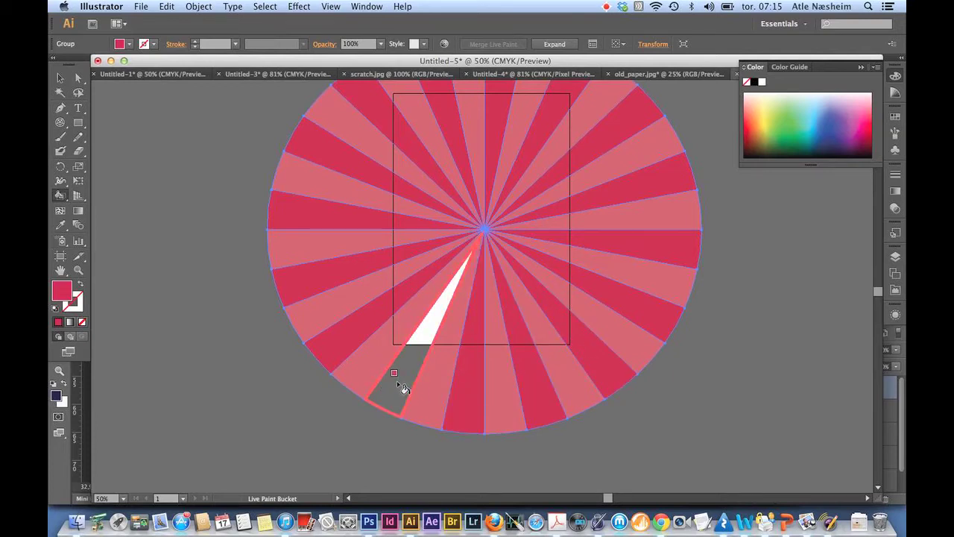
click(396, 382)
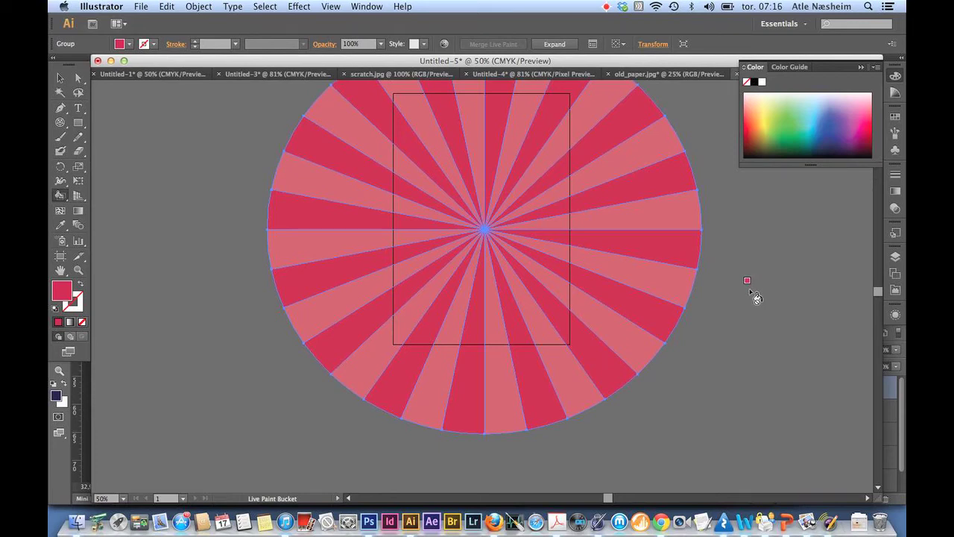
- Add Layer 2 beneath Layer 1, hide Layer 1, and make Layer 2 active
click(895, 256)
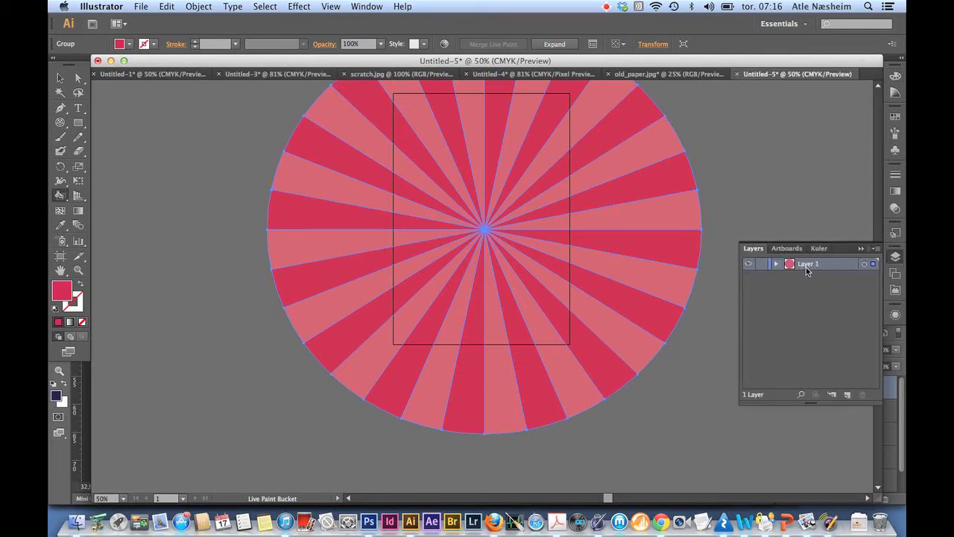
click(848, 395)
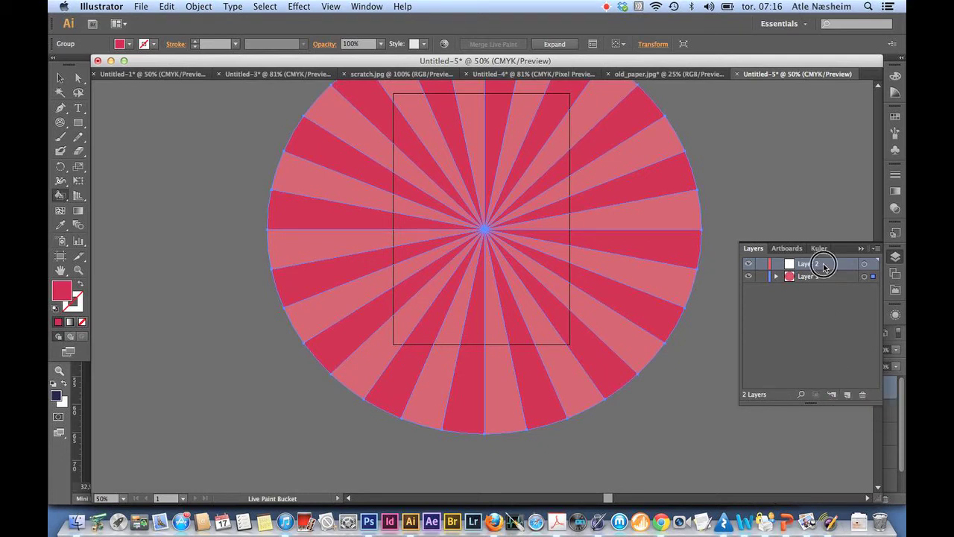
drag(824, 267, 826, 283)
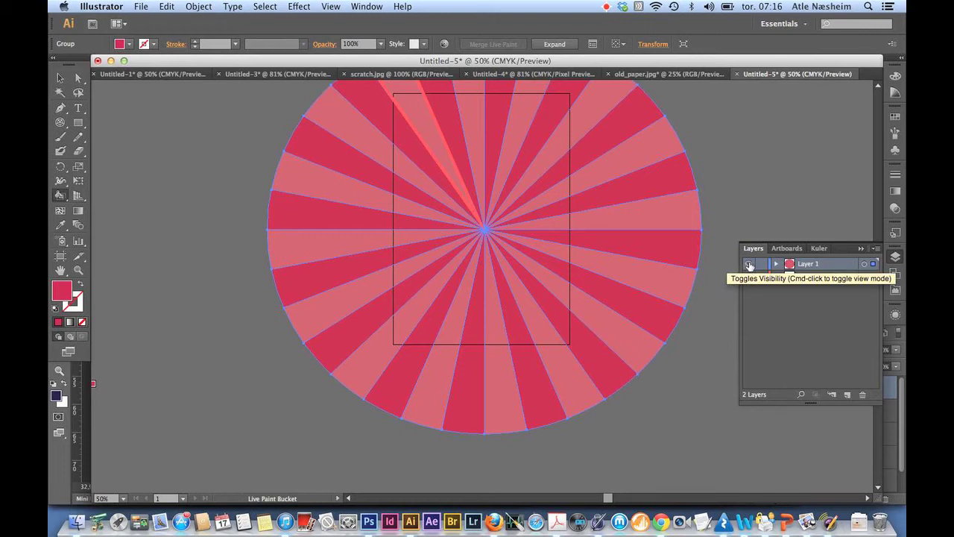
click(749, 265)
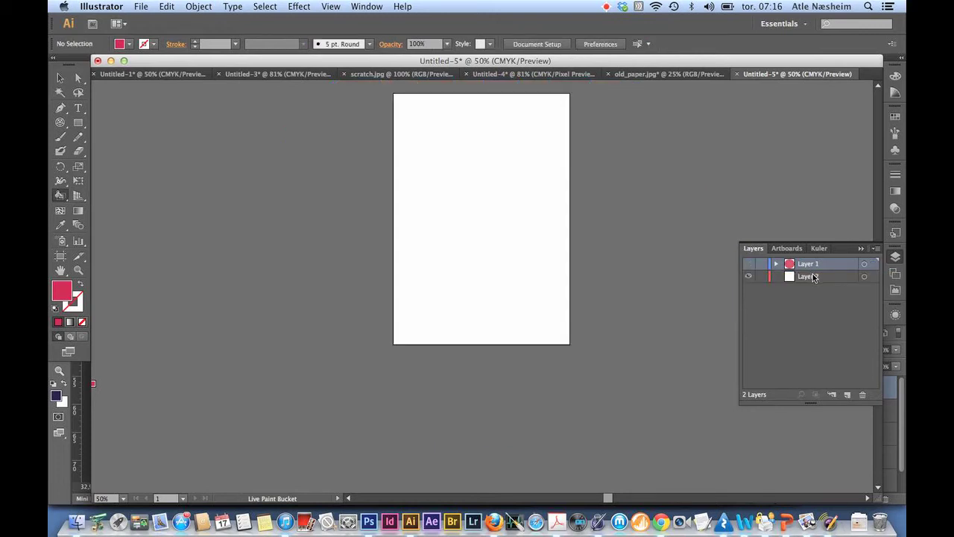
click(813, 277)
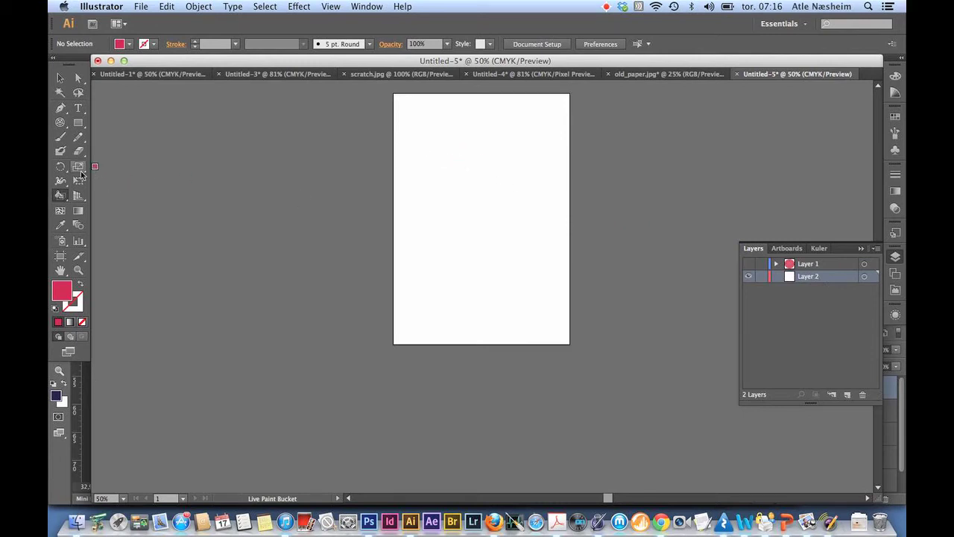
click(78, 122)
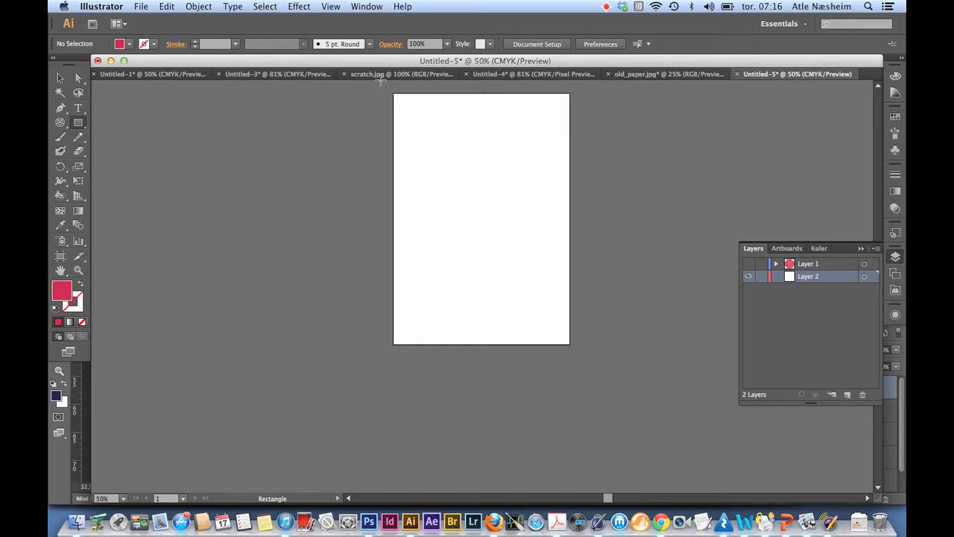
- Draw a page-covering rectangle on Layer 2 filled with the yellow-to-red gradient swatch
drag(380, 86, 580, 359)
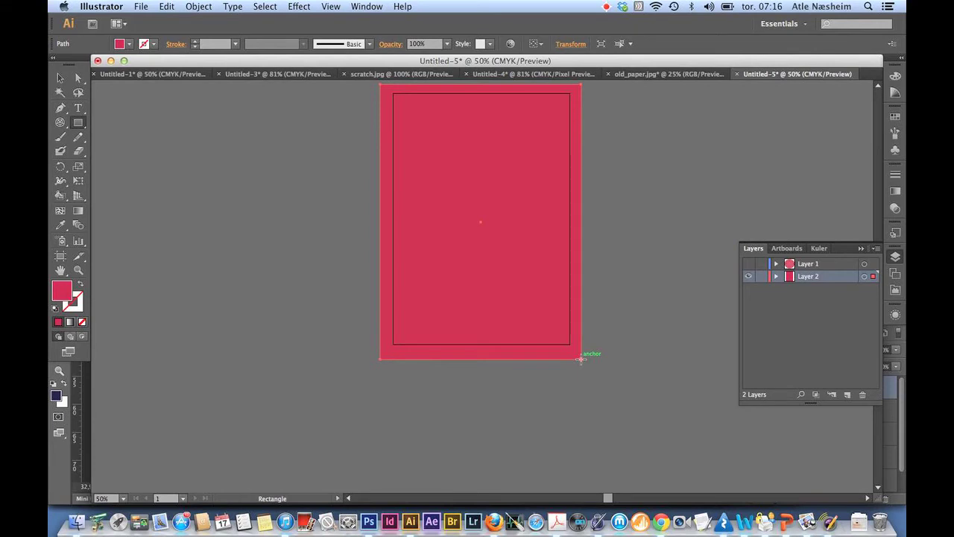
click(895, 118)
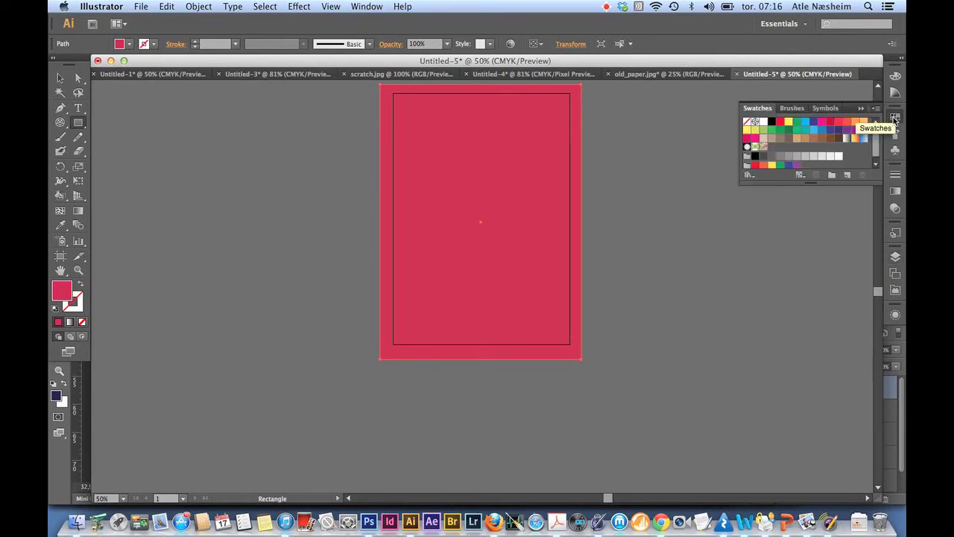
click(855, 139)
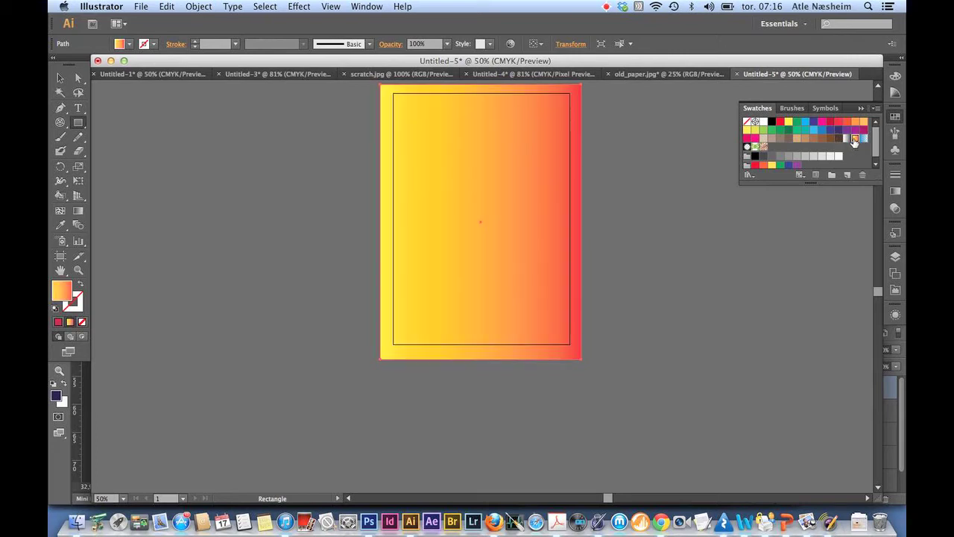
- Switch the rectangle's gradient type to Radial
click(895, 192)
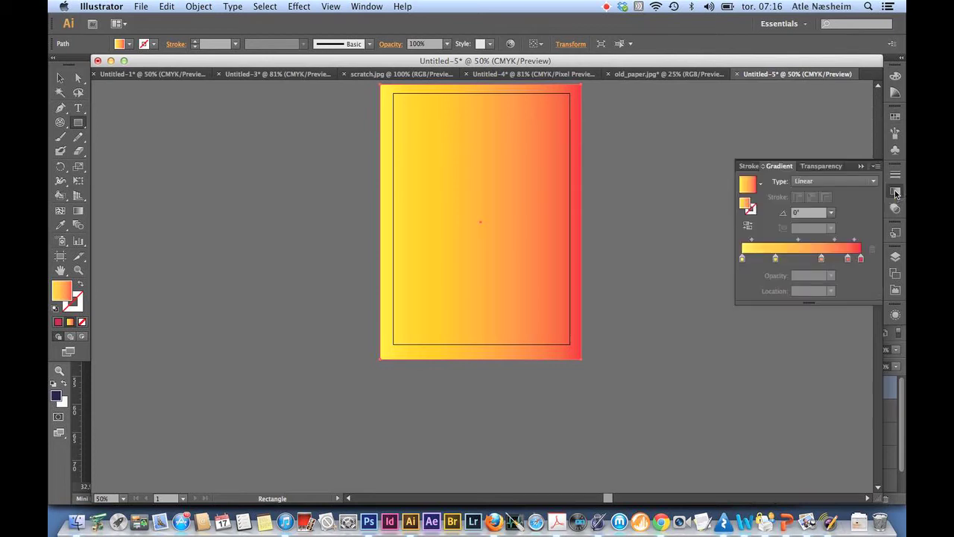
click(807, 181)
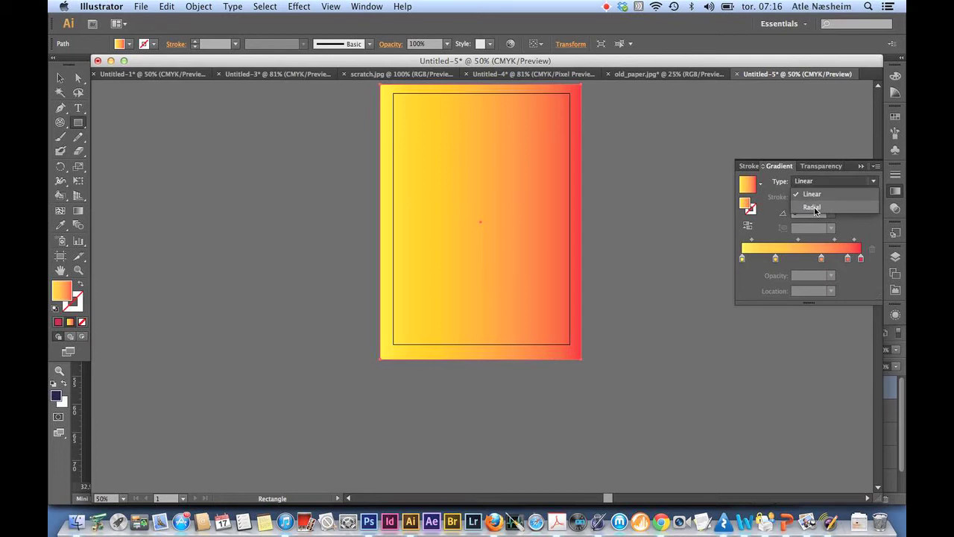
click(814, 207)
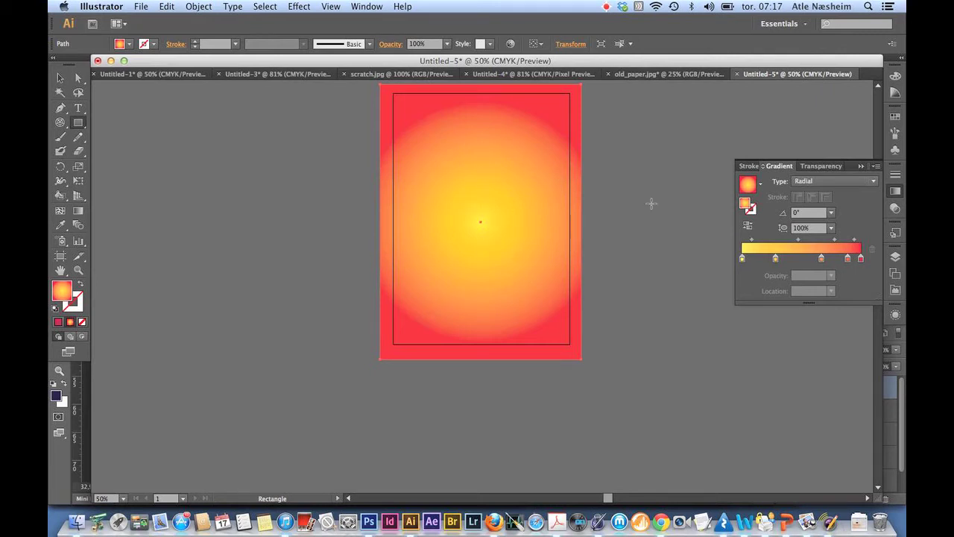
- Delete the three middle gradient stops, leaving yellow (Y 86%) fading to red
click(775, 259)
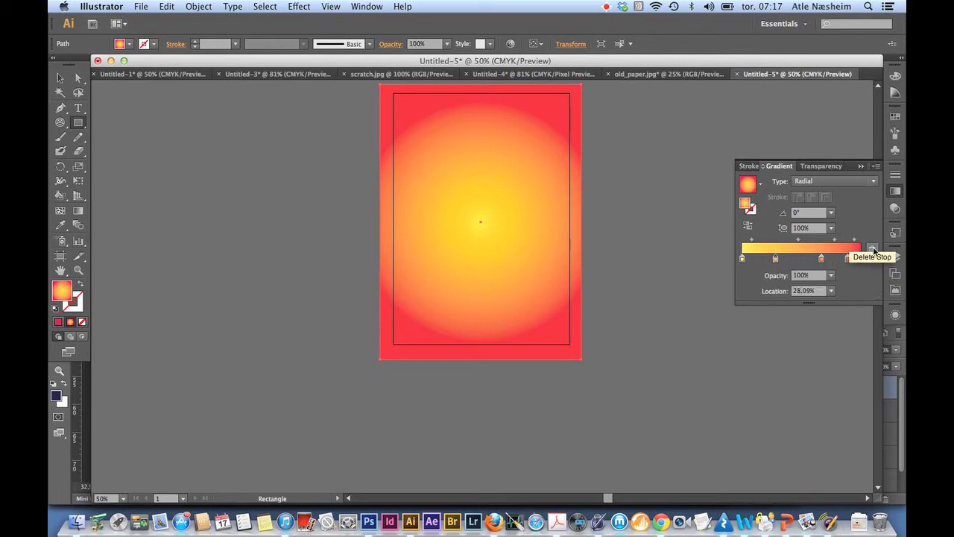
click(872, 250)
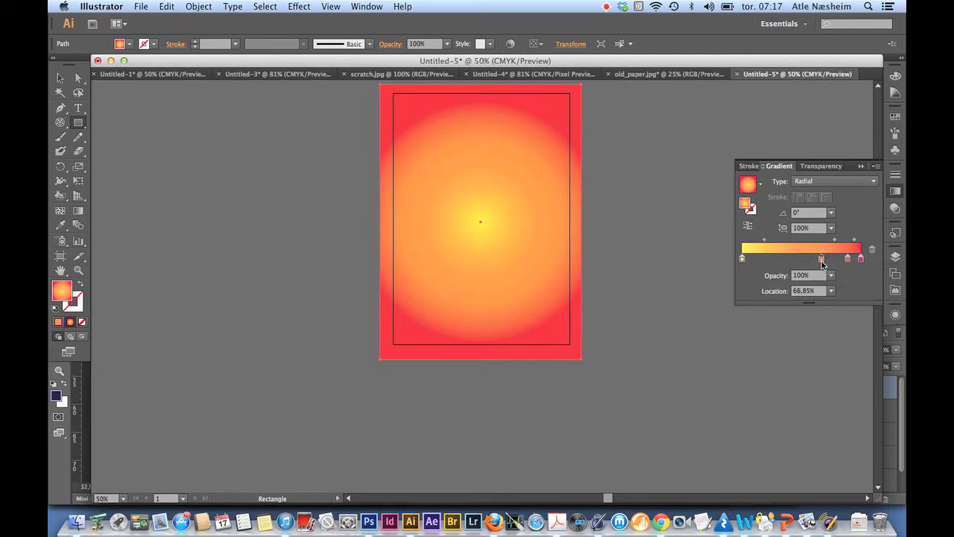
click(872, 251)
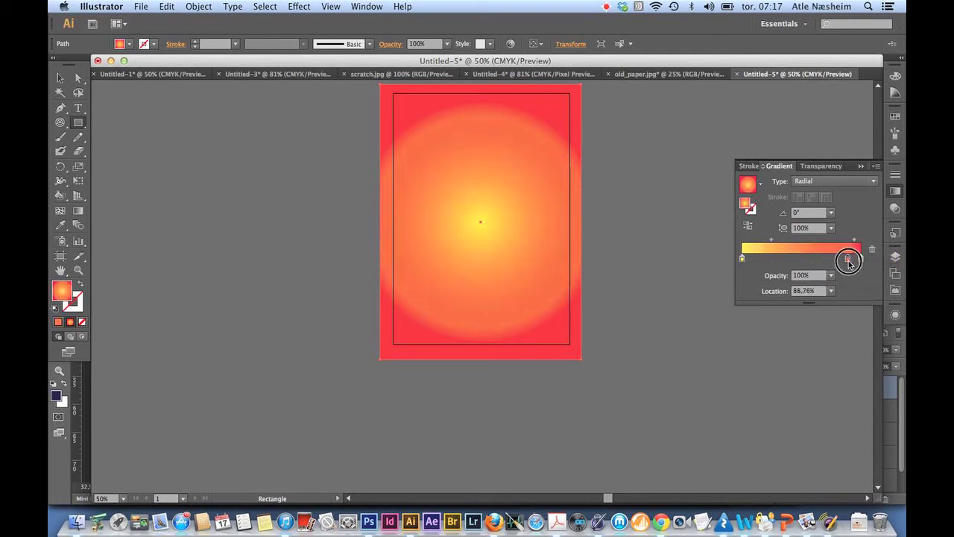
click(873, 250)
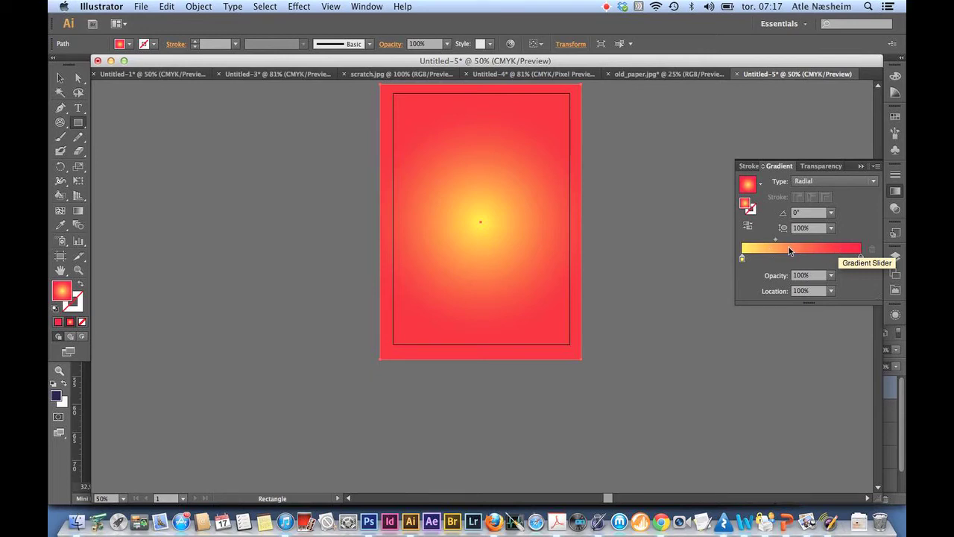
double_click(742, 258)
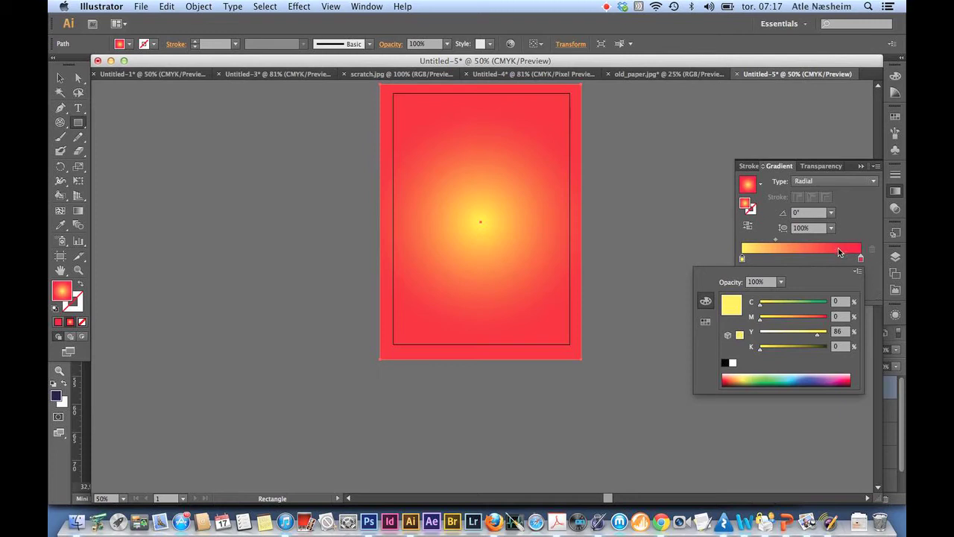
click(871, 227)
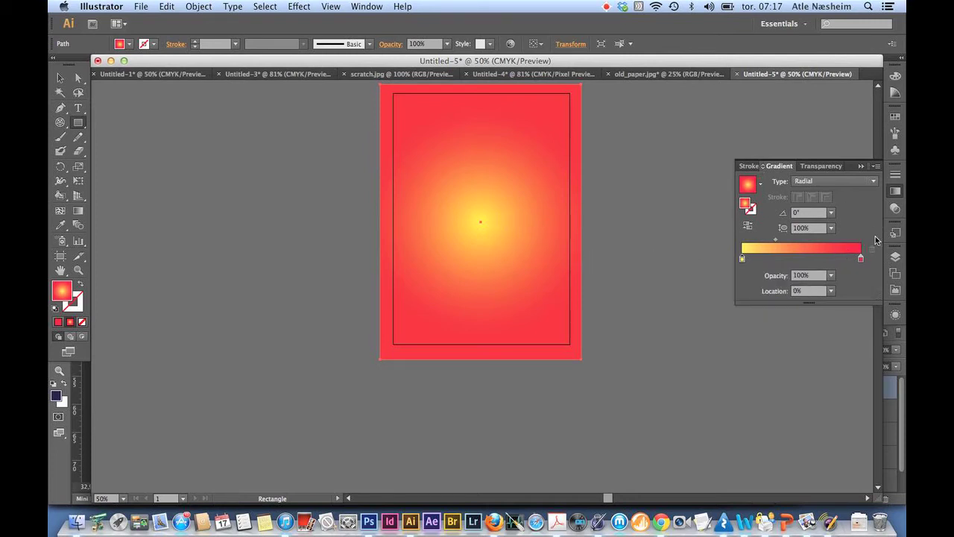
click(896, 258)
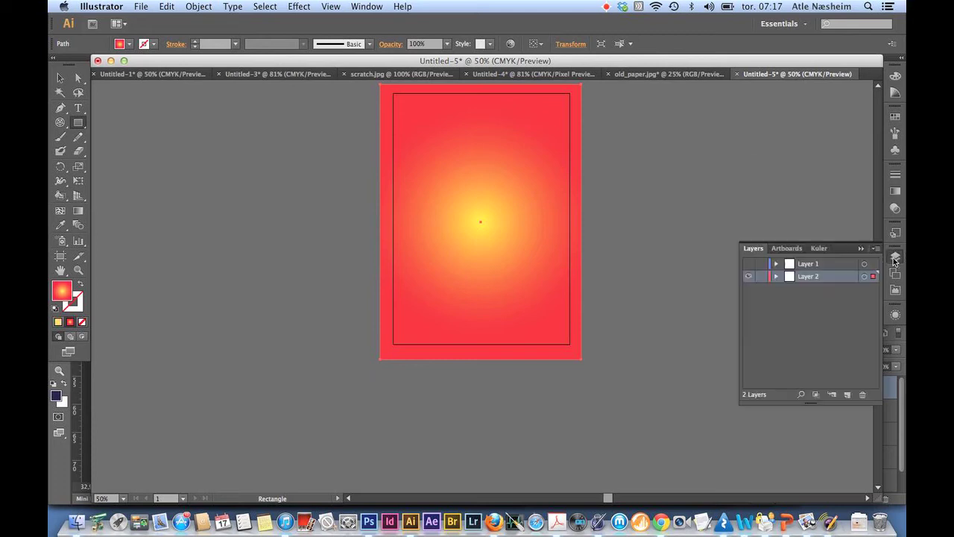
- Turn Layer 1's visibility back on so the pink sunburst covers the gradient rectangle
click(749, 264)
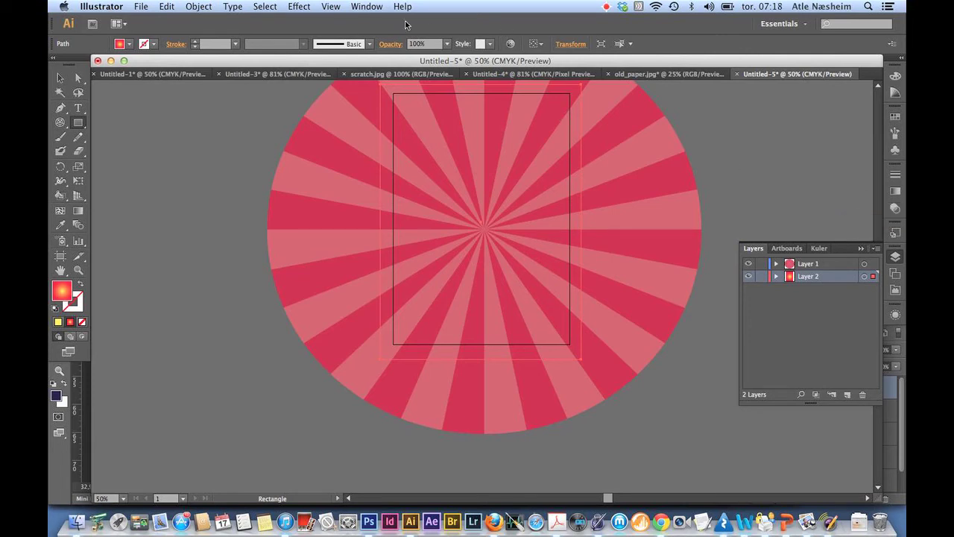
click(367, 7)
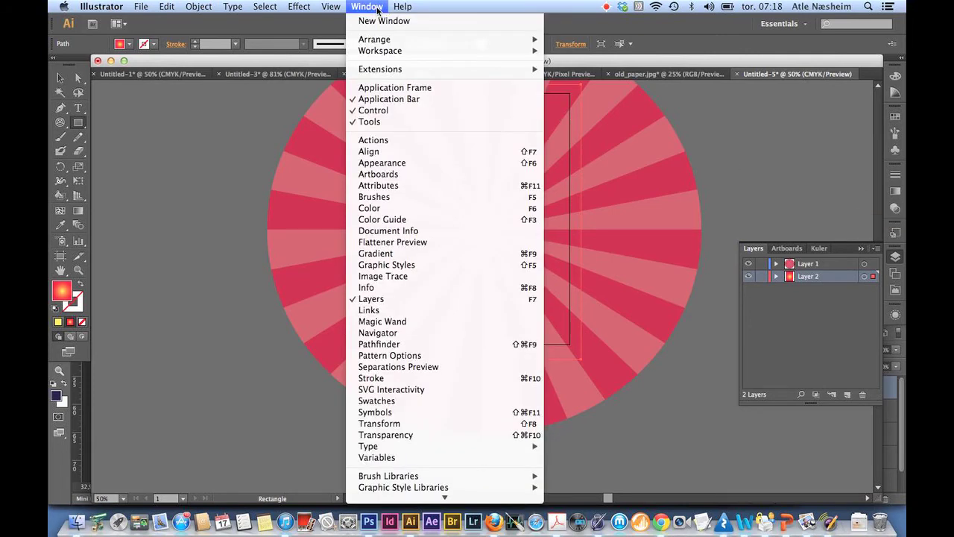
- Bring up the Transparency panel and target Layer 1, which holds the sunburst
click(401, 435)
click(894, 209)
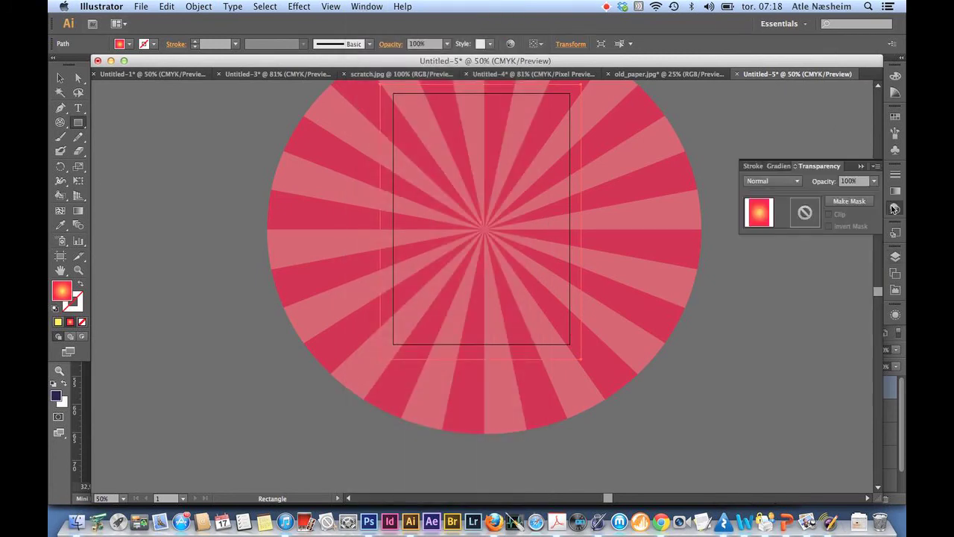
click(789, 189)
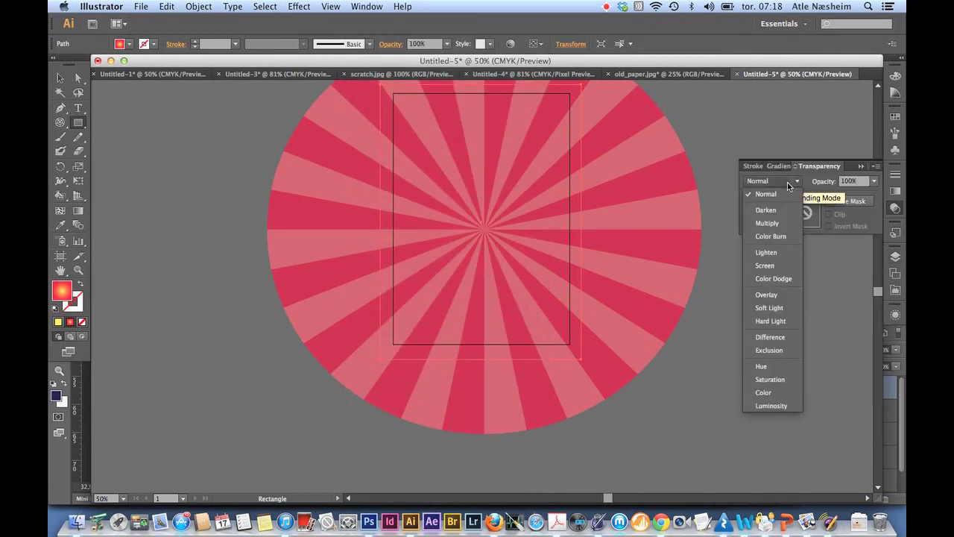
click(778, 224)
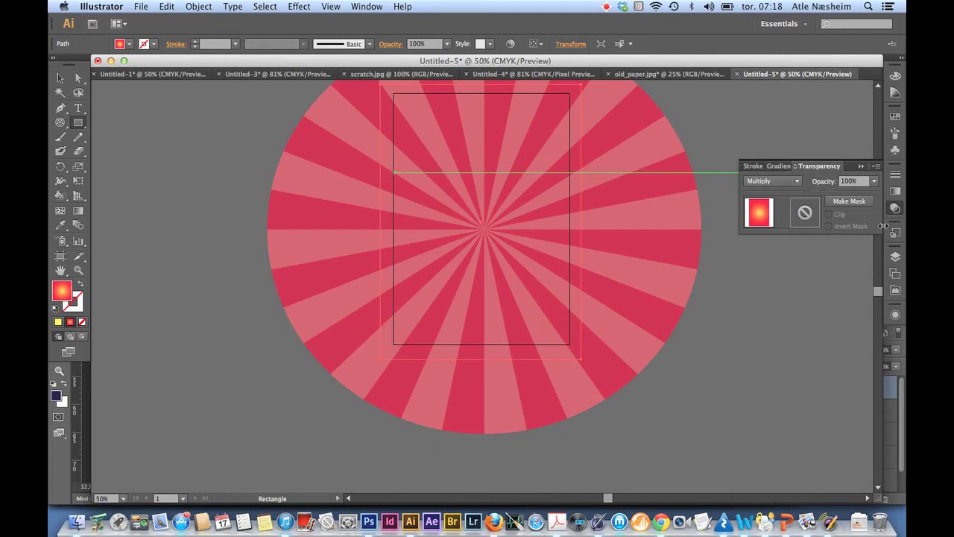
click(896, 259)
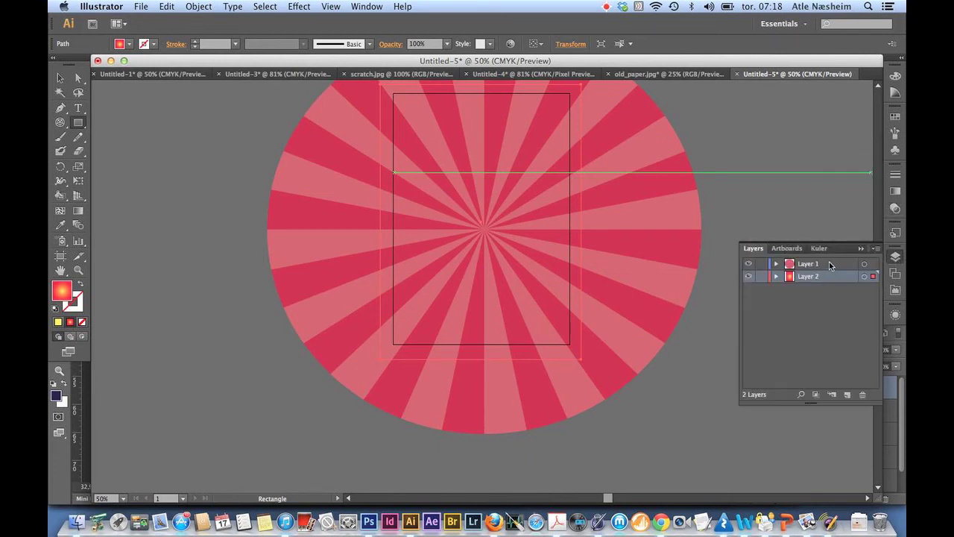
click(829, 264)
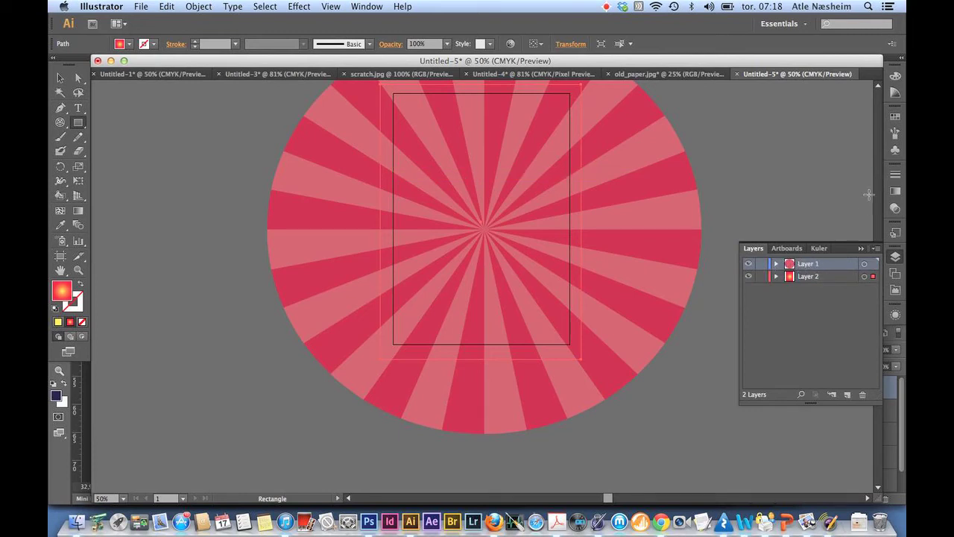
click(896, 208)
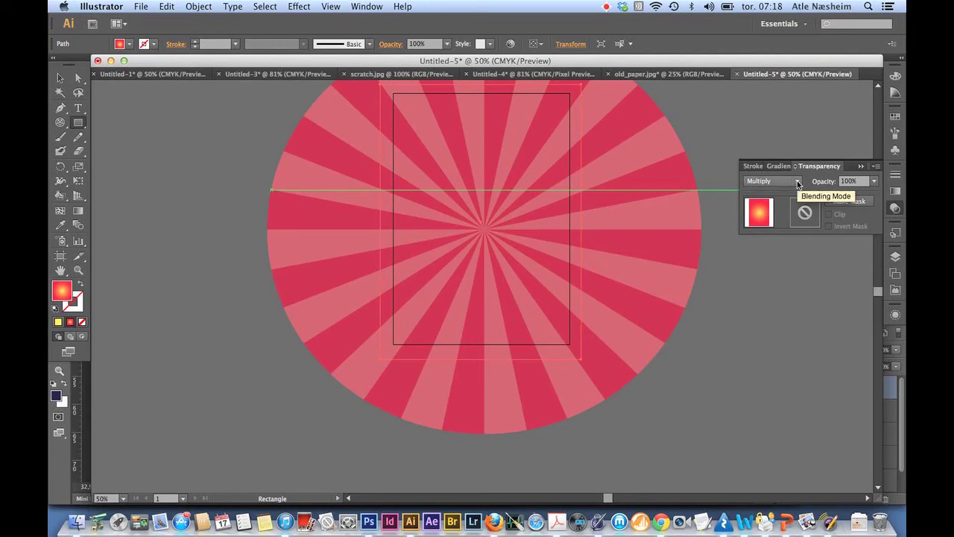
- Set the sunburst rays group's blending mode to Soft Light, then deselect it
click(63, 79)
click(304, 143)
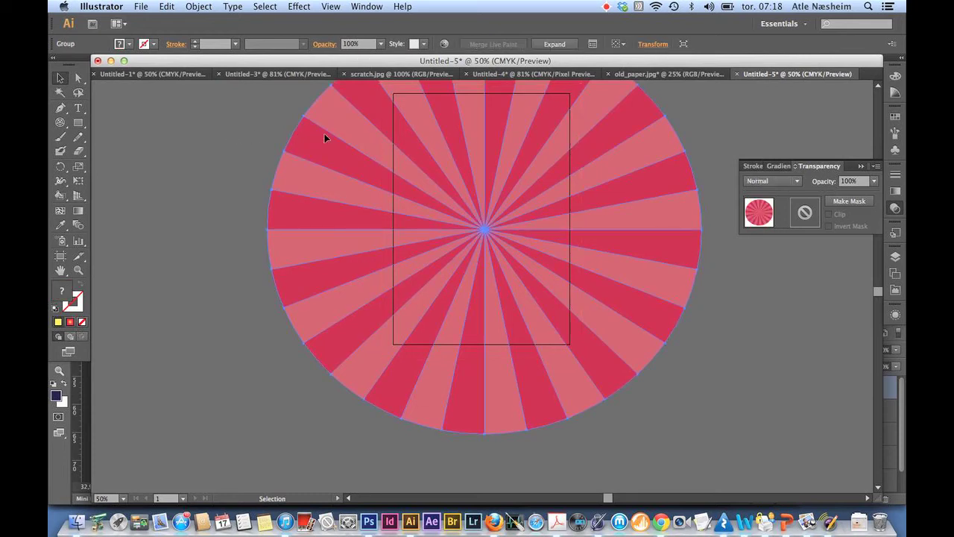
click(787, 182)
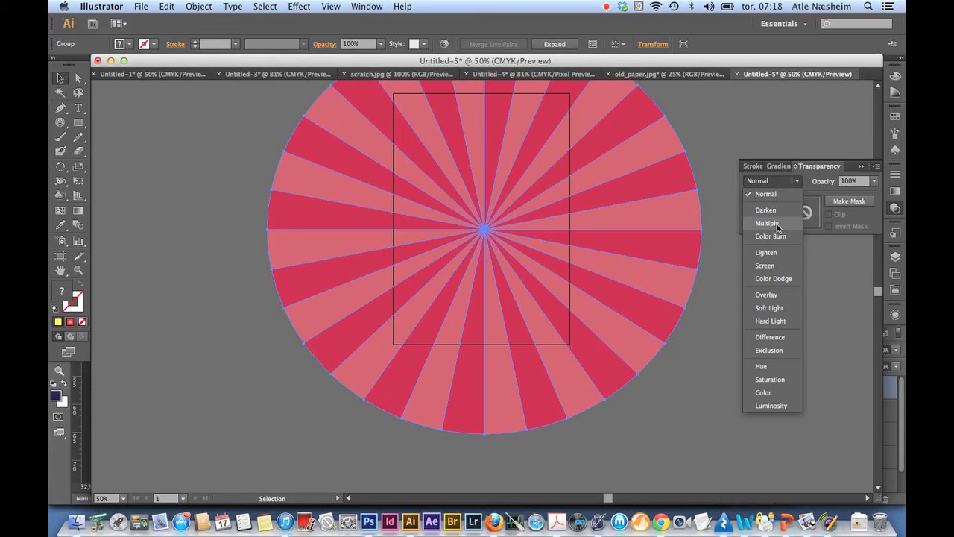
click(777, 223)
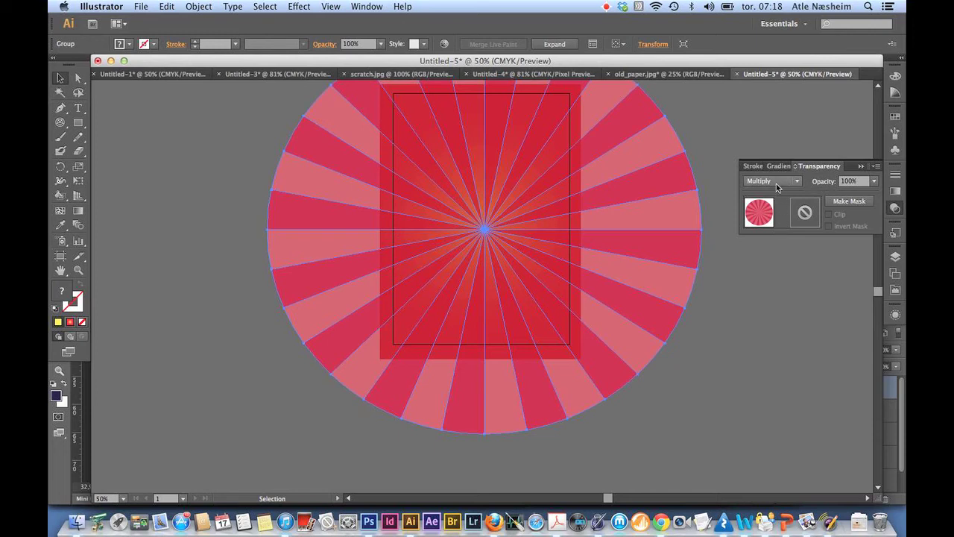
click(777, 182)
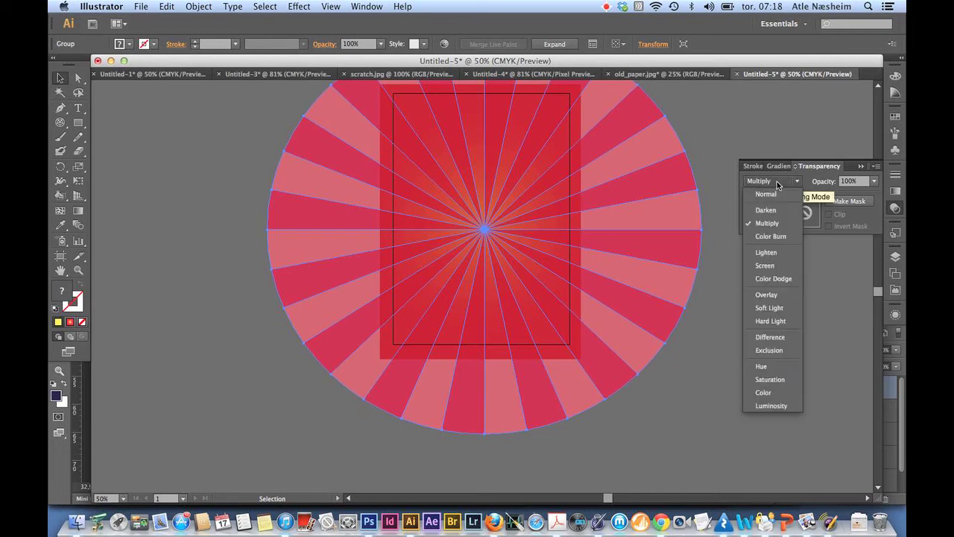
click(771, 308)
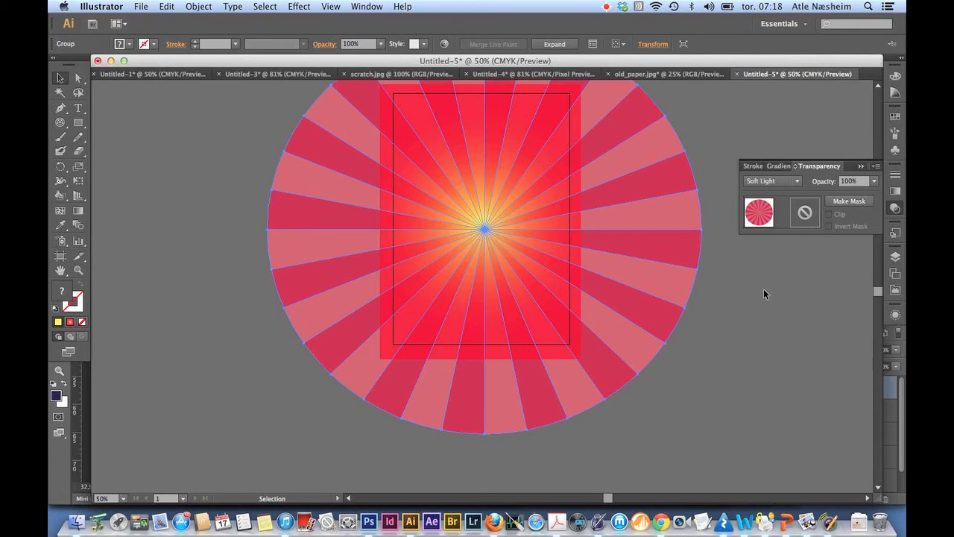
click(854, 181)
click(753, 130)
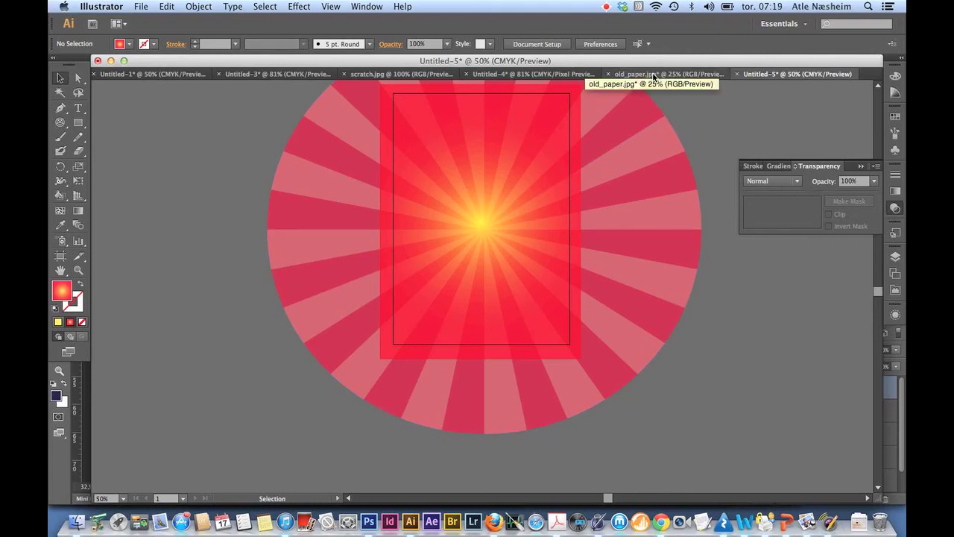
click(652, 75)
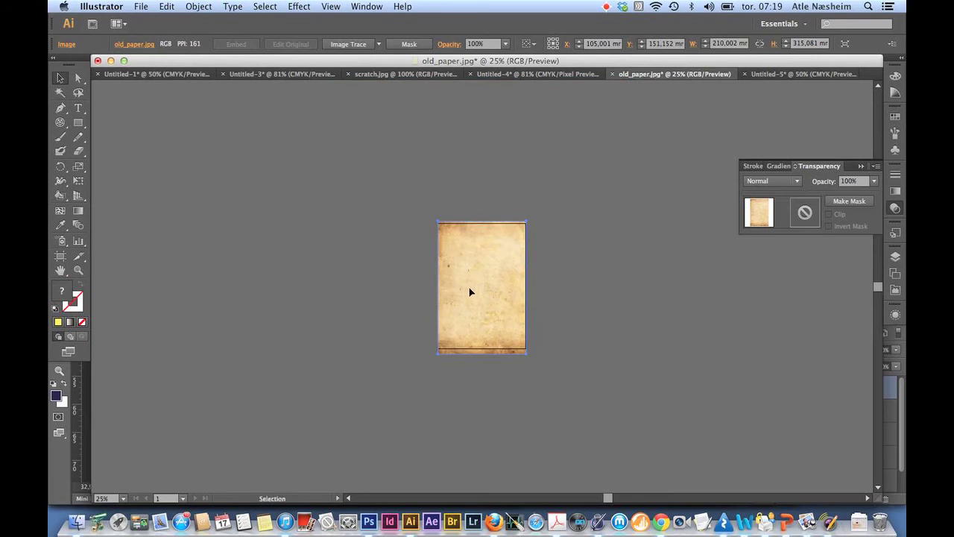
key(a)
key(super+0)
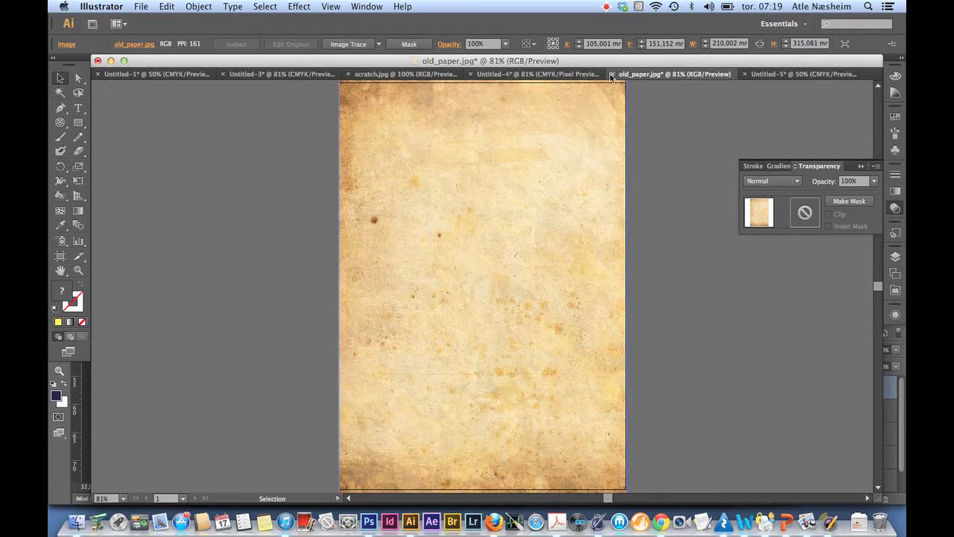
click(773, 75)
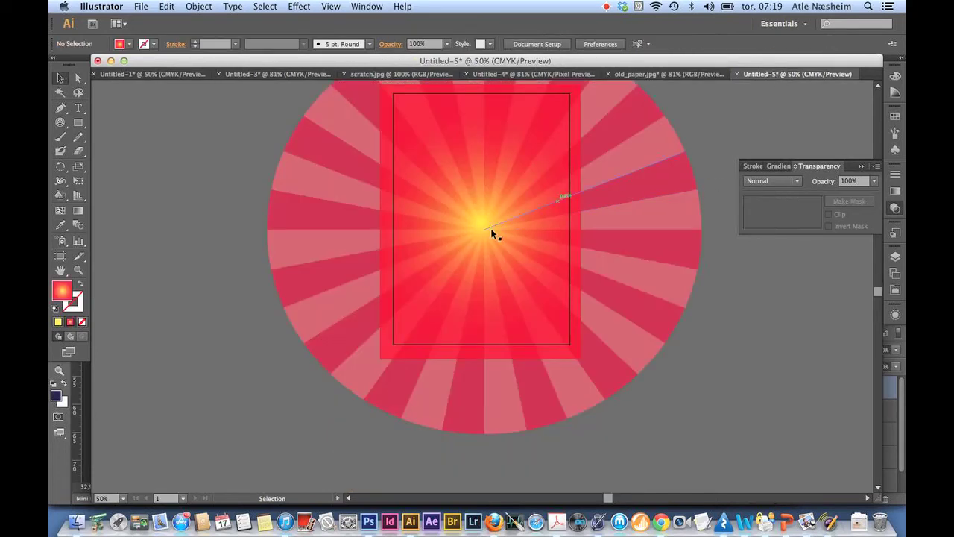
- Add Layer 3 below Layer 2 and paste the old_paper.jpg image into it
click(896, 256)
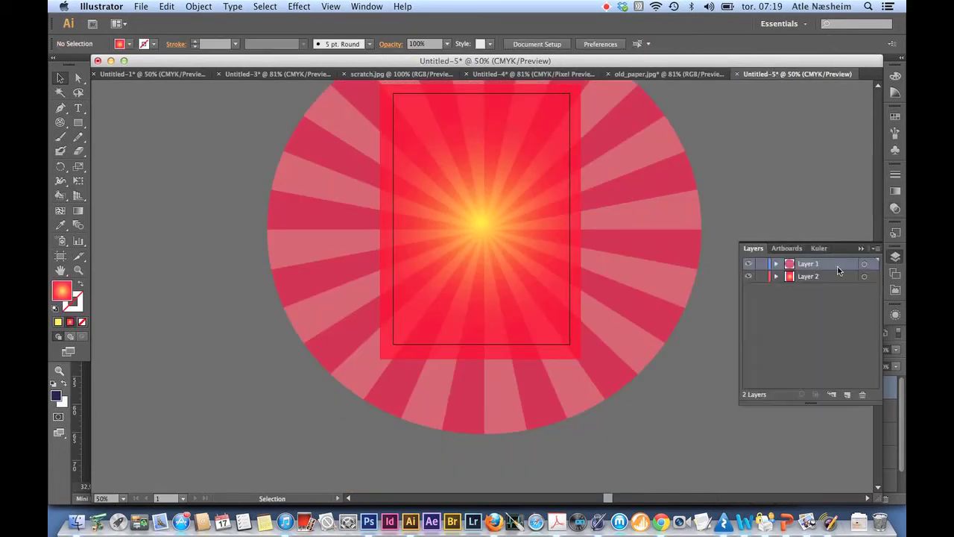
click(847, 393)
drag(831, 263, 826, 300)
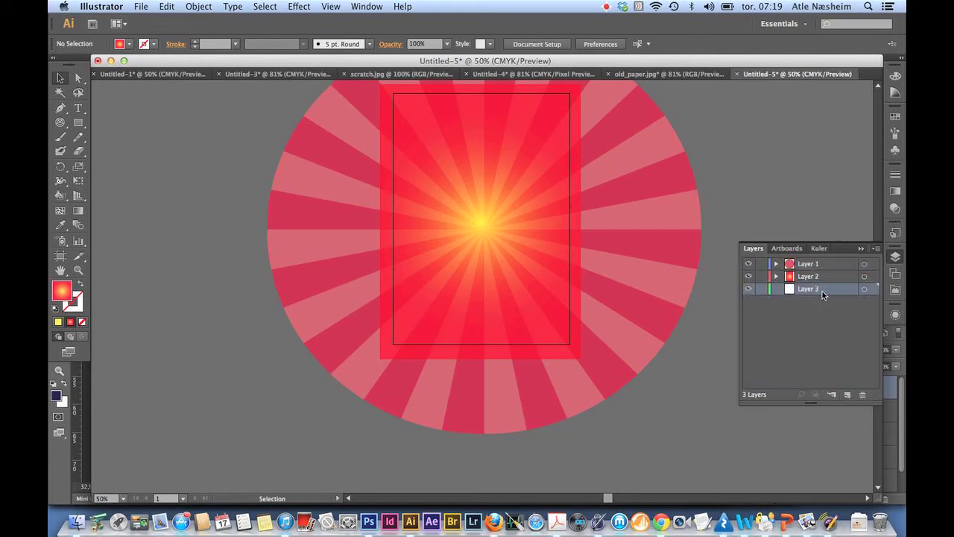
key(ctrl+v)
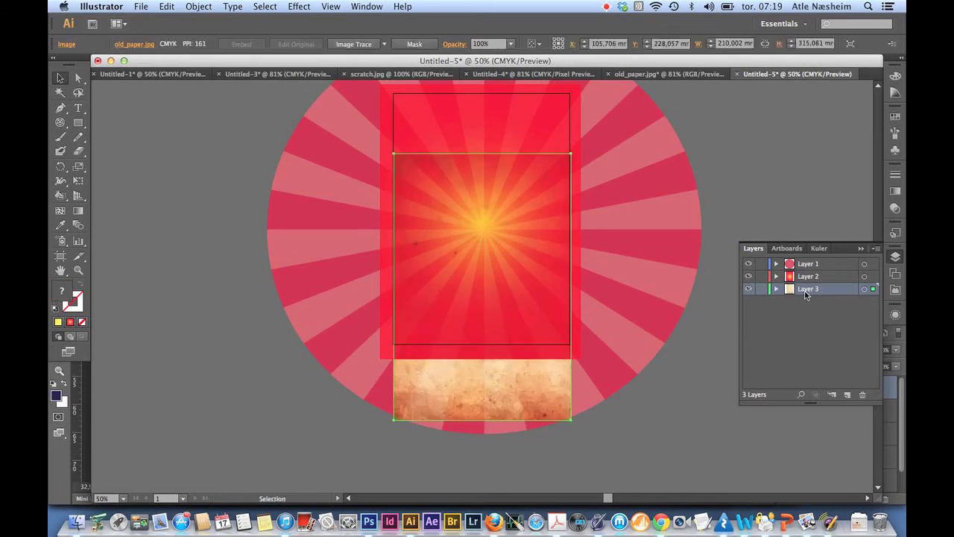
drag(480, 381, 480, 334)
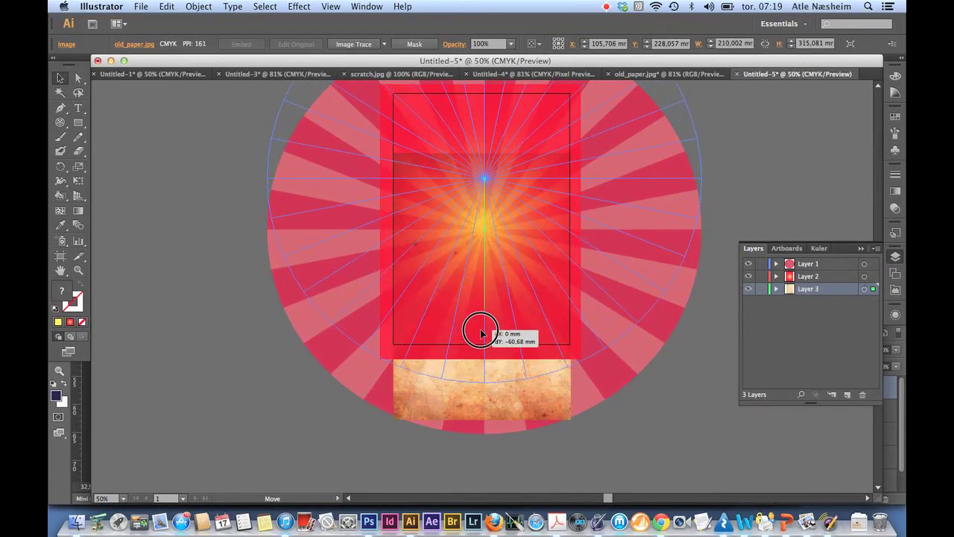
key(super+z)
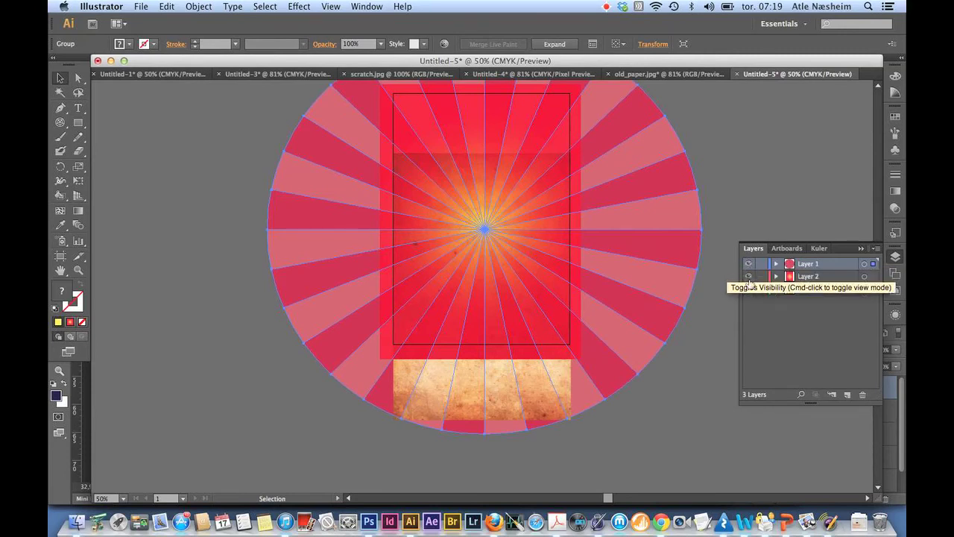
- Lock Layers 1 and 2, then move the paper image up to cover the artboard
click(749, 265)
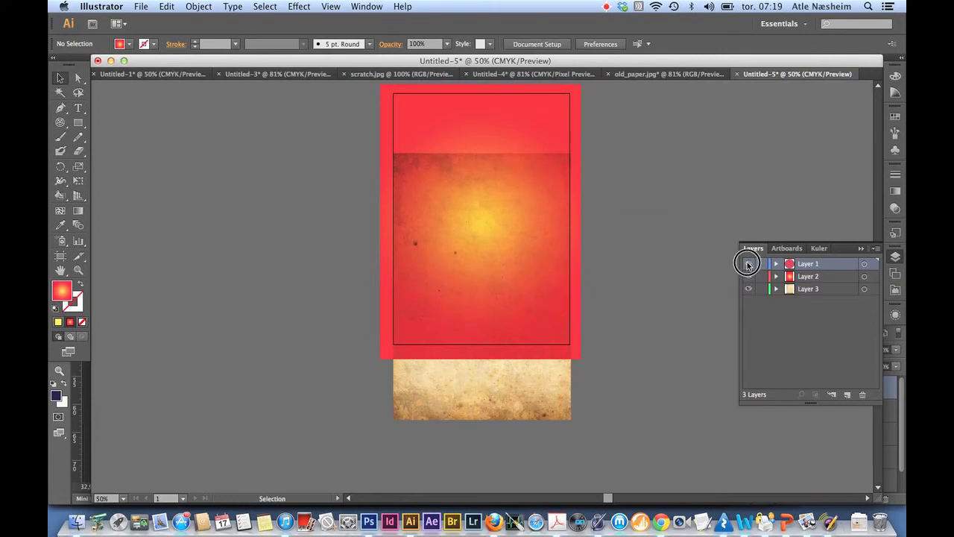
click(749, 264)
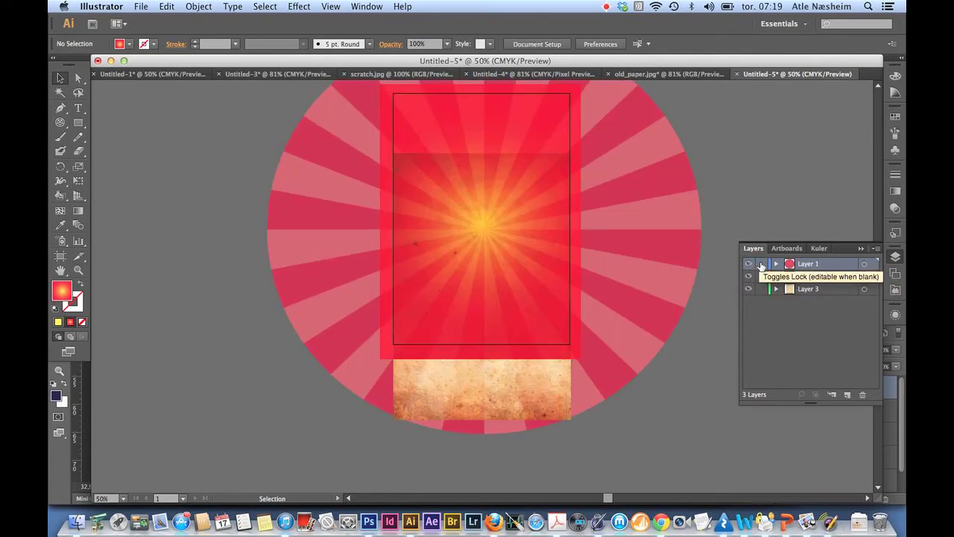
click(761, 264)
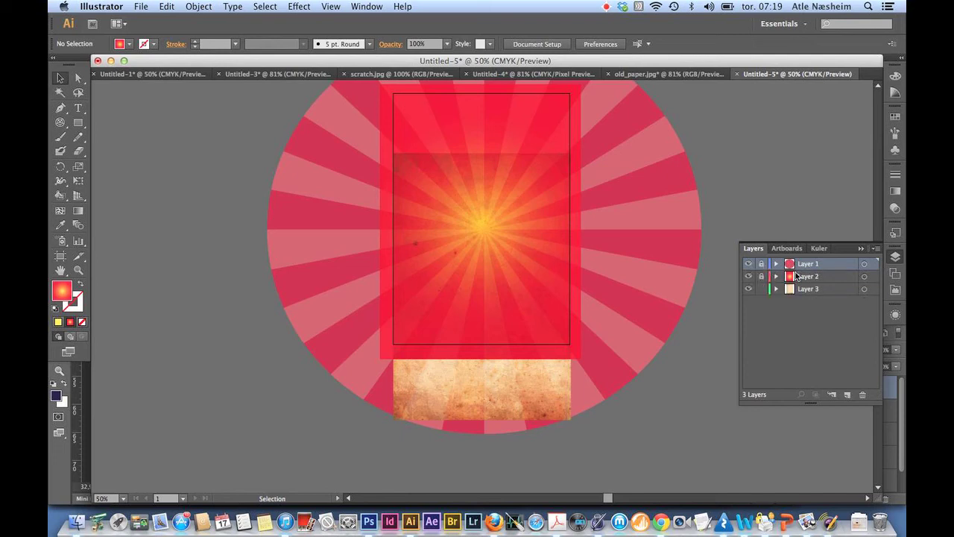
click(508, 380)
drag(508, 379, 508, 310)
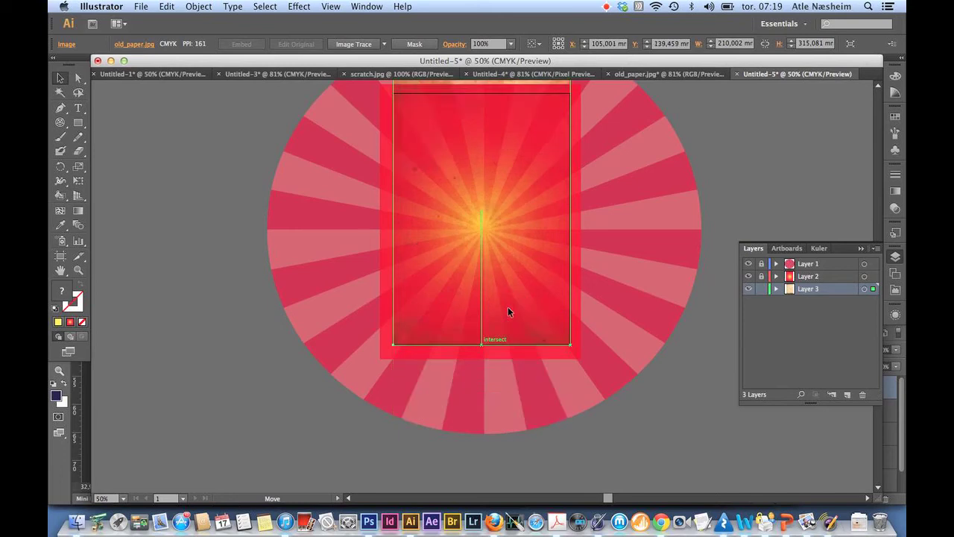
- Unlock Layers 2 and 1 and zoom the artwork to 100%
click(761, 275)
click(761, 264)
key(a)
key(super+plus)
key(super+plus)
key(v)
- Make Layer 1 active and hide Layer 2's gradient to reveal the paper texture
scroll(647, 282, up, 3)
scroll(647, 282, up, 5)
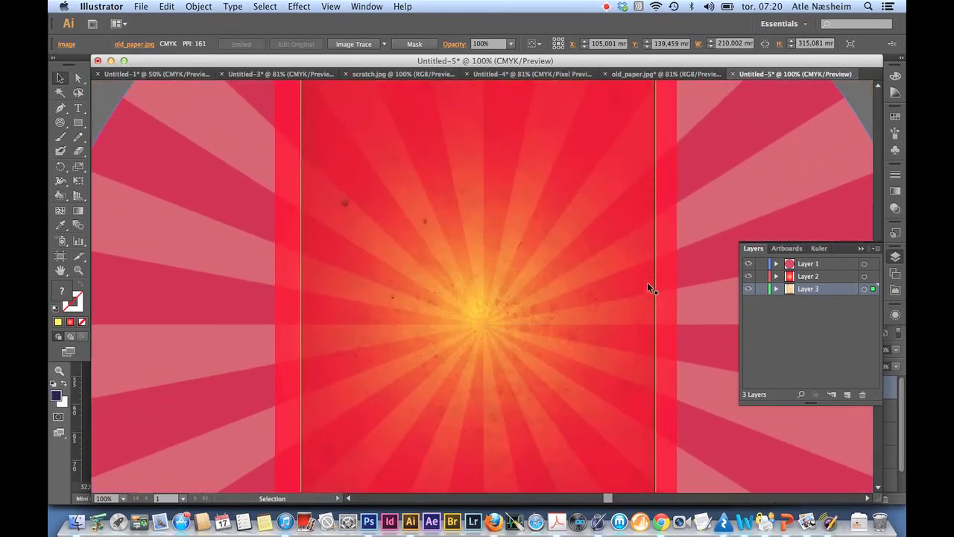
scroll(647, 283, down, 1)
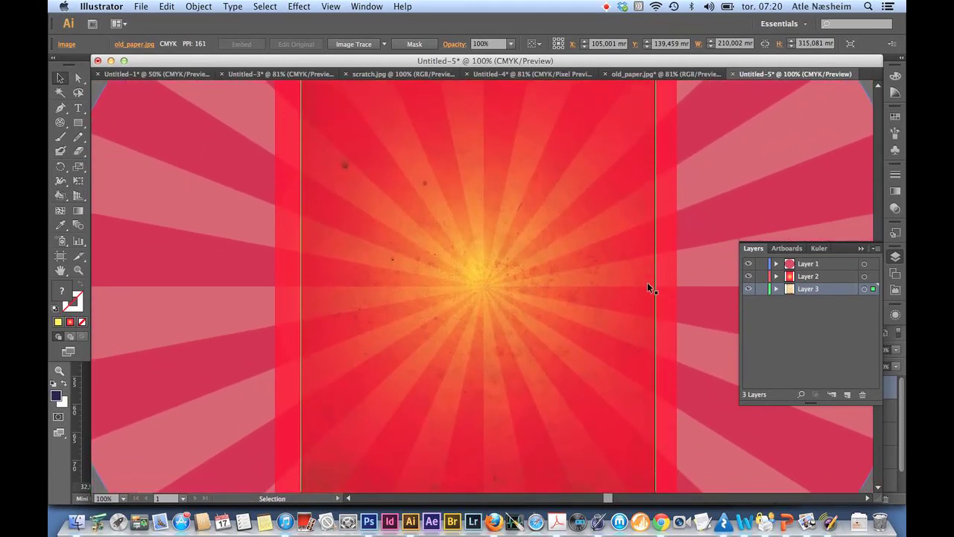
click(828, 265)
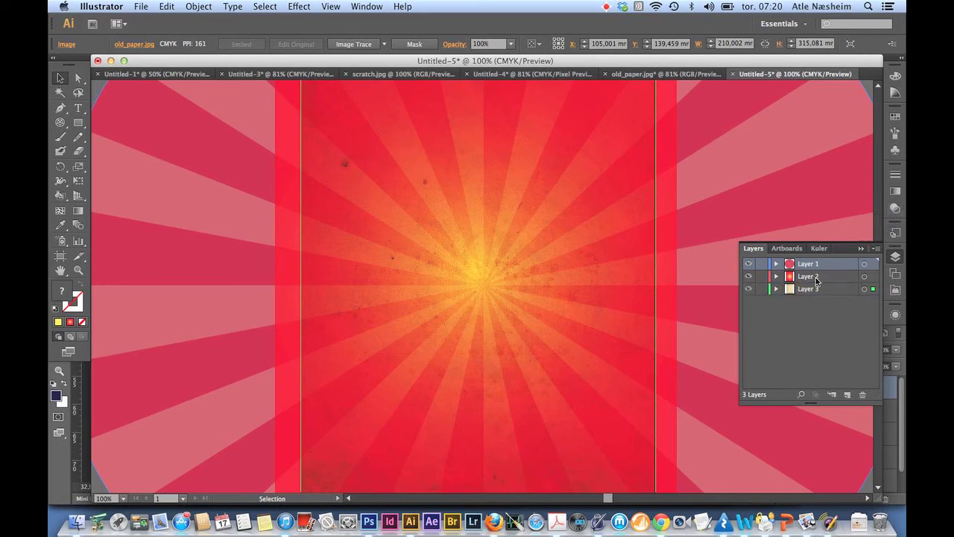
click(749, 278)
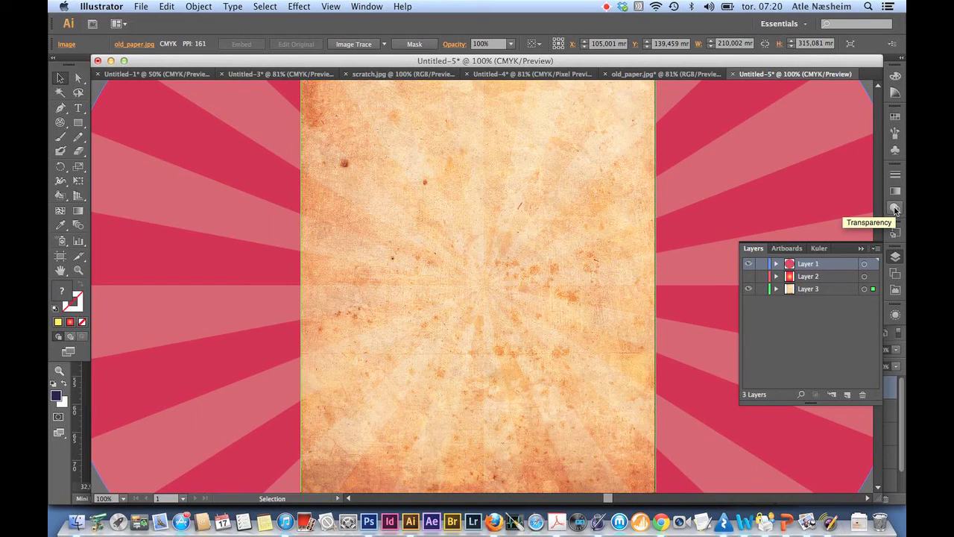
- Give the sunburst group Multiply blending at 60% opacity
click(896, 209)
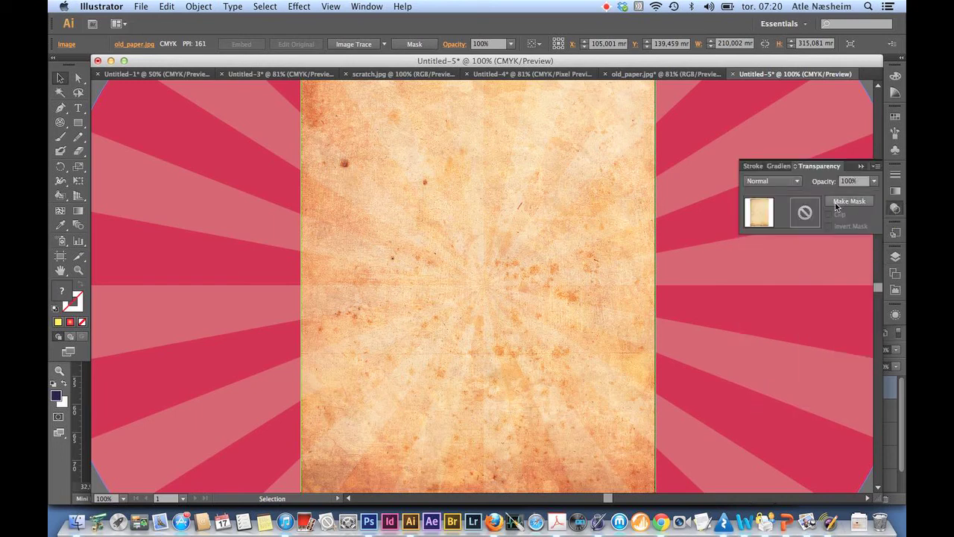
drag(761, 212, 741, 238)
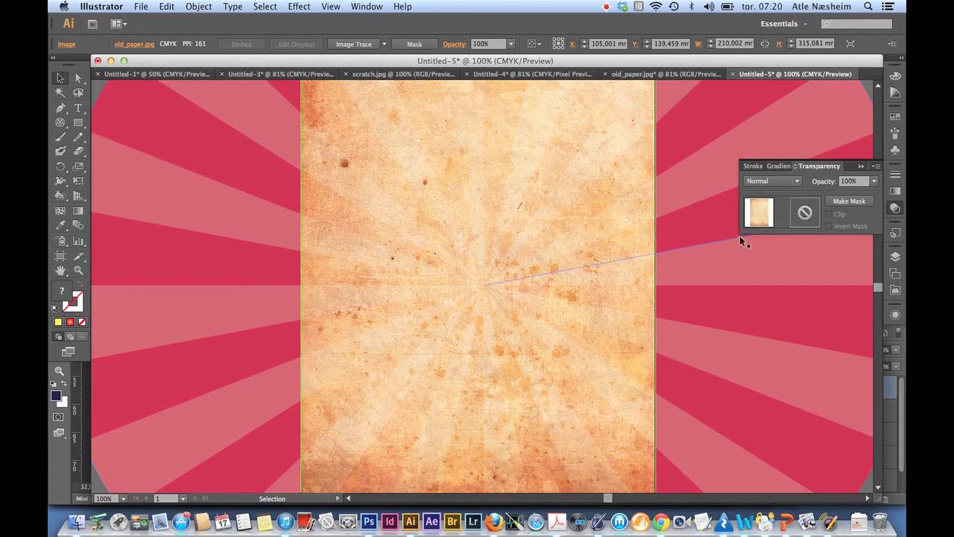
click(119, 114)
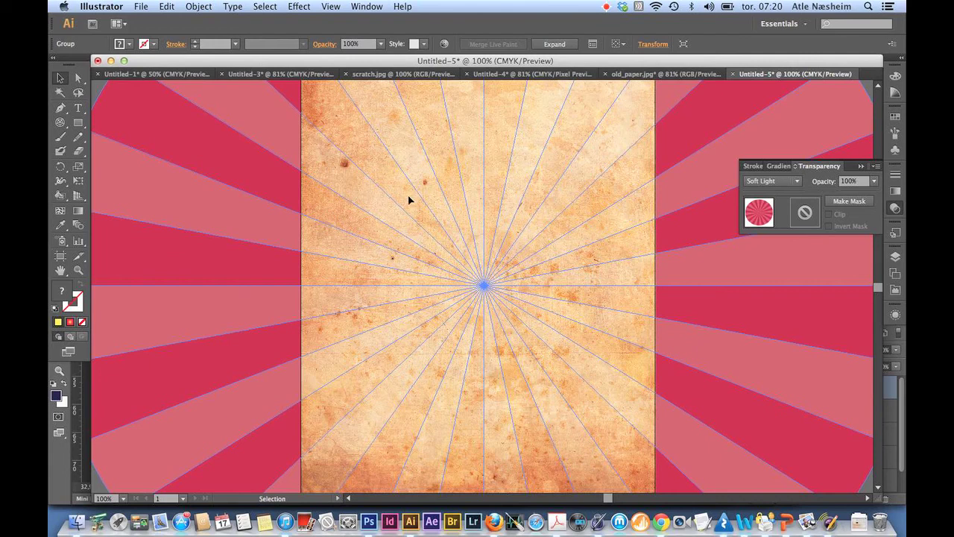
click(775, 181)
click(768, 223)
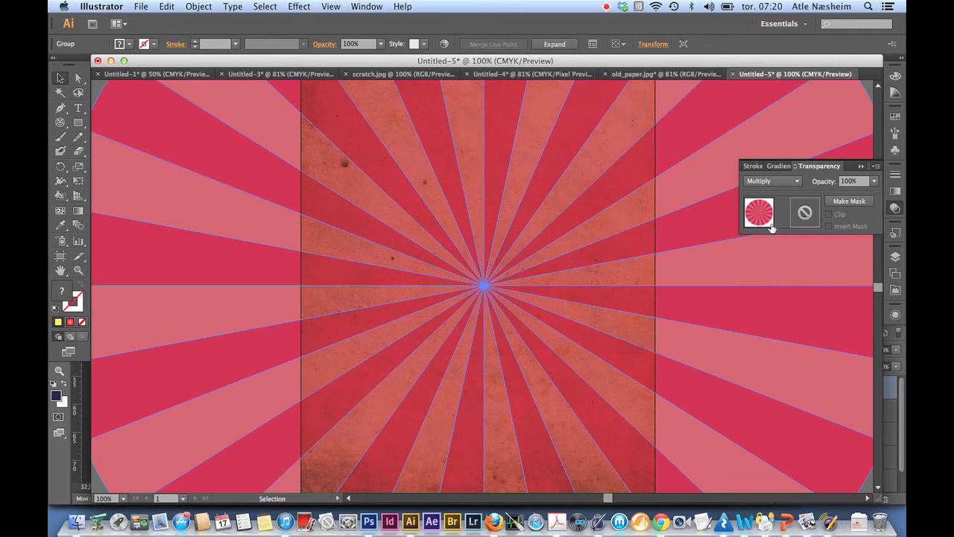
click(874, 181)
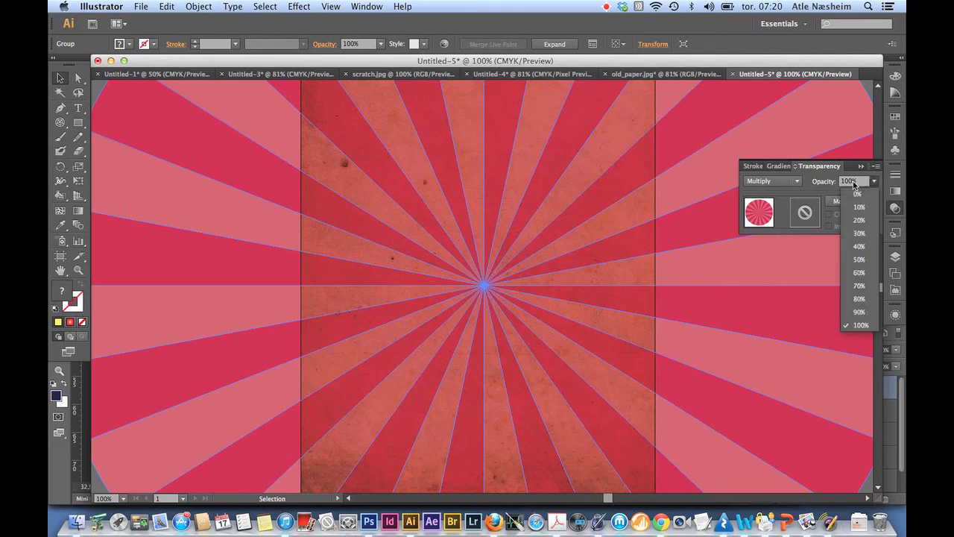
click(859, 272)
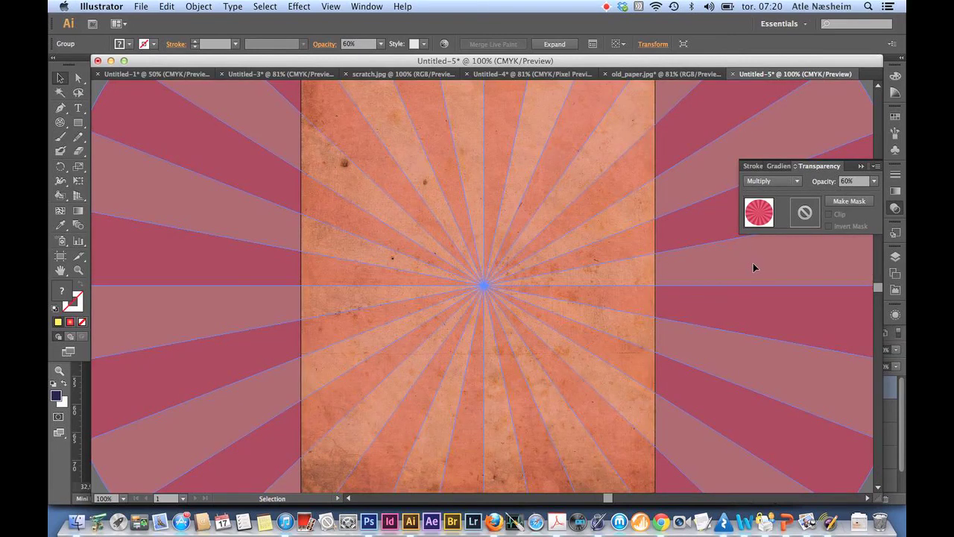
- Zoom to fit the artboard and move the sunburst down about 37 mm
scroll(753, 263, down, 5)
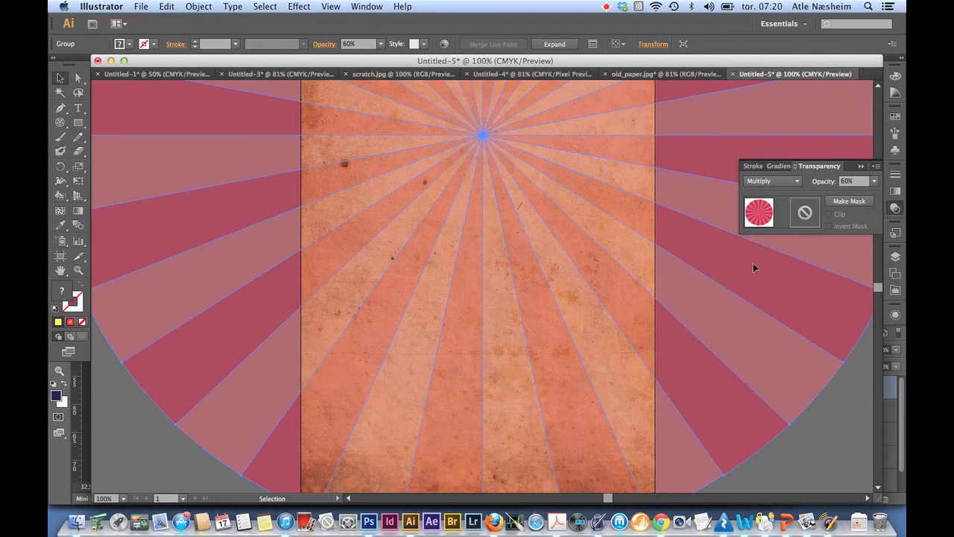
key(super+0)
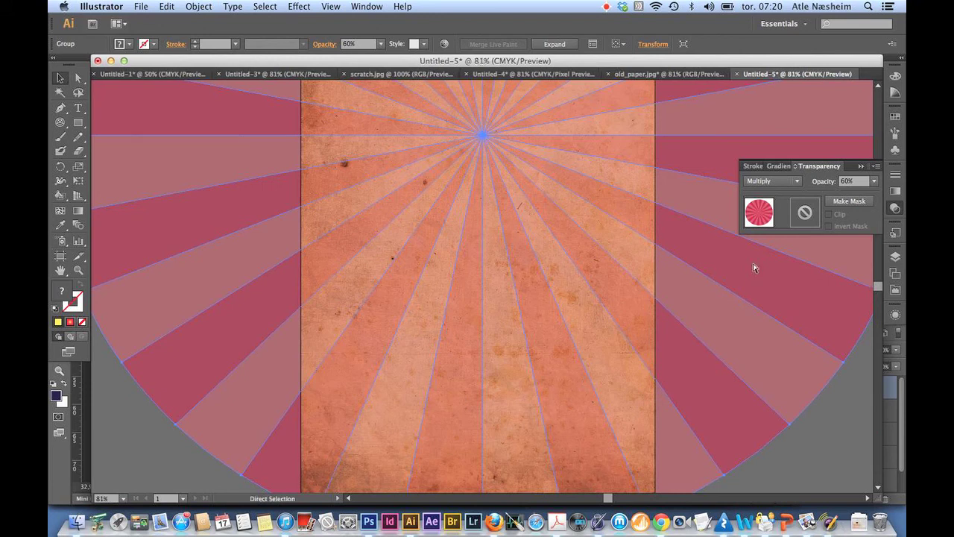
drag(692, 298, 693, 385)
click(844, 459)
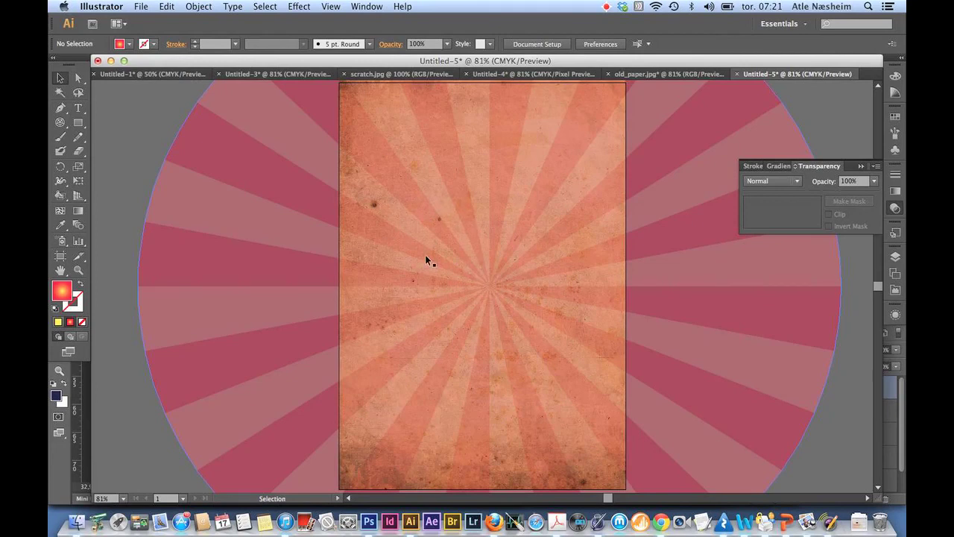
- Check Layer 1 in Untitled-3, then switch to the Untitled-4 fist poster document
click(279, 75)
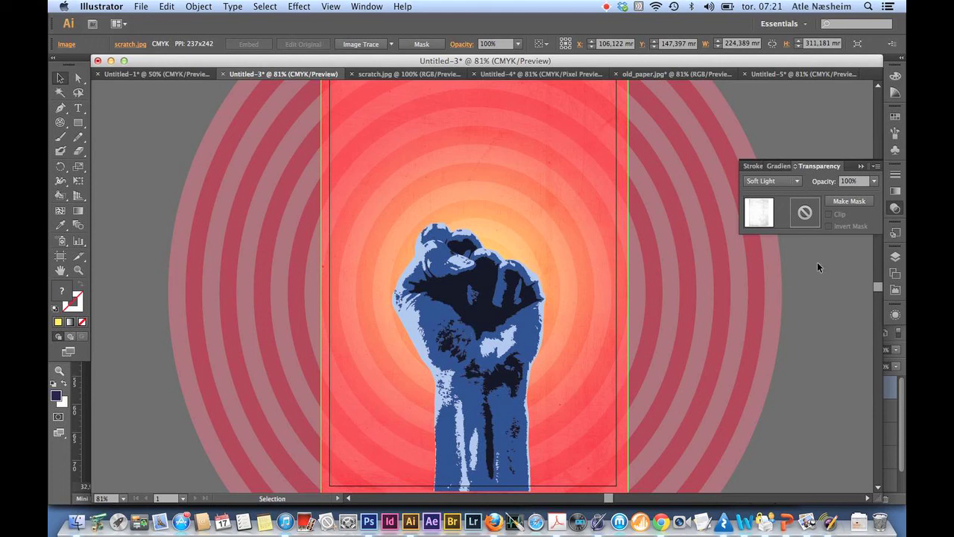
click(898, 259)
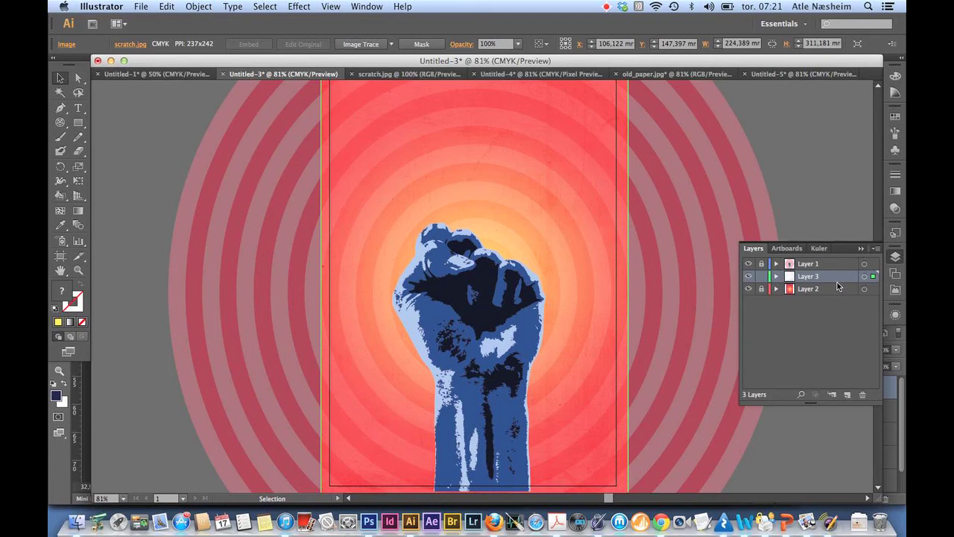
click(836, 263)
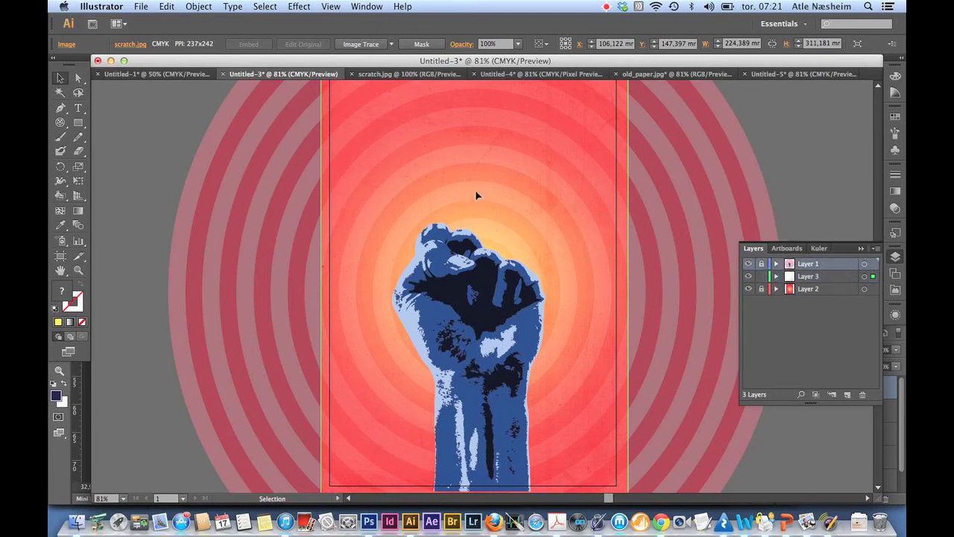
click(409, 73)
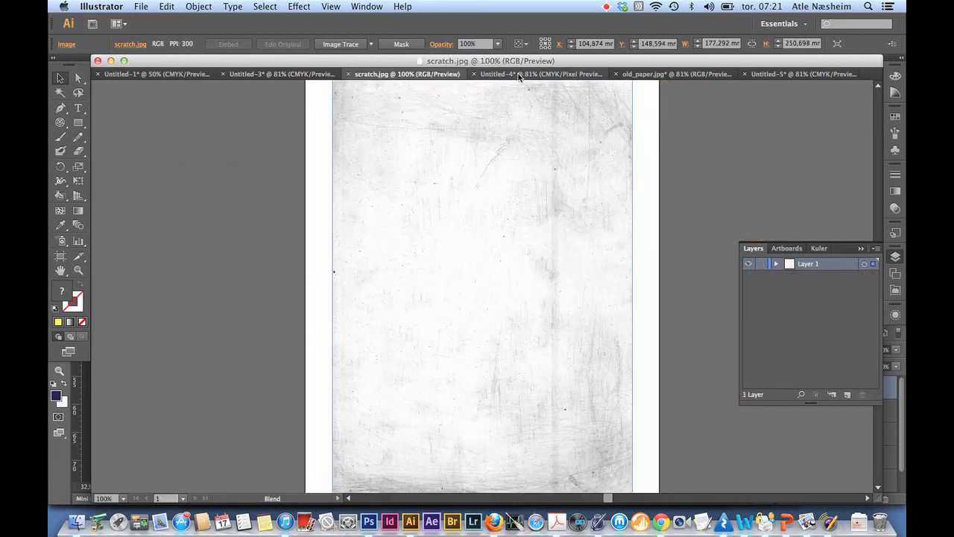
click(524, 76)
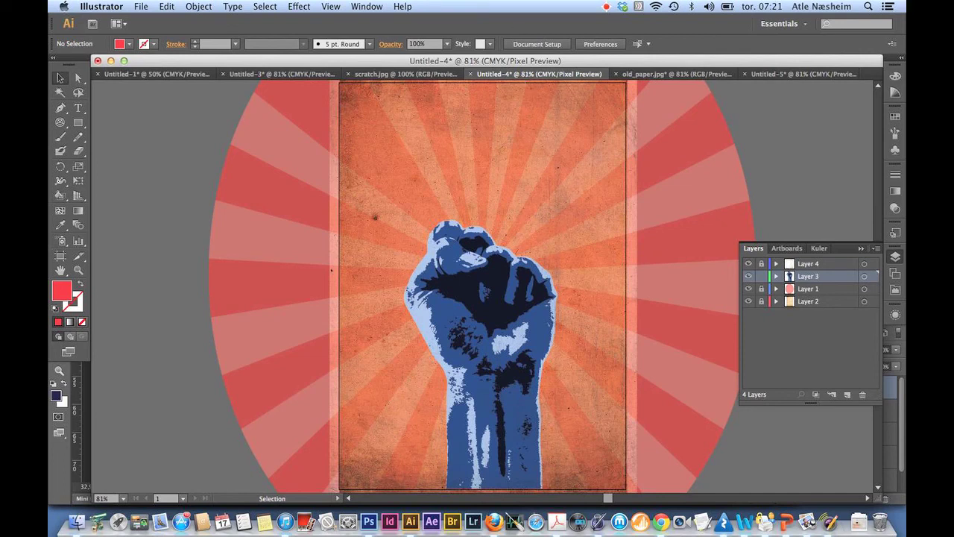
click(605, 7)
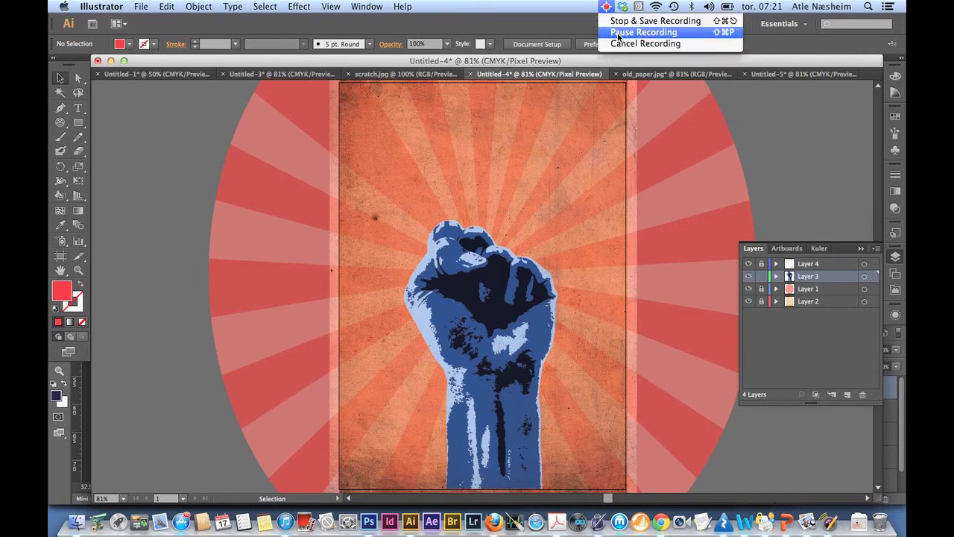